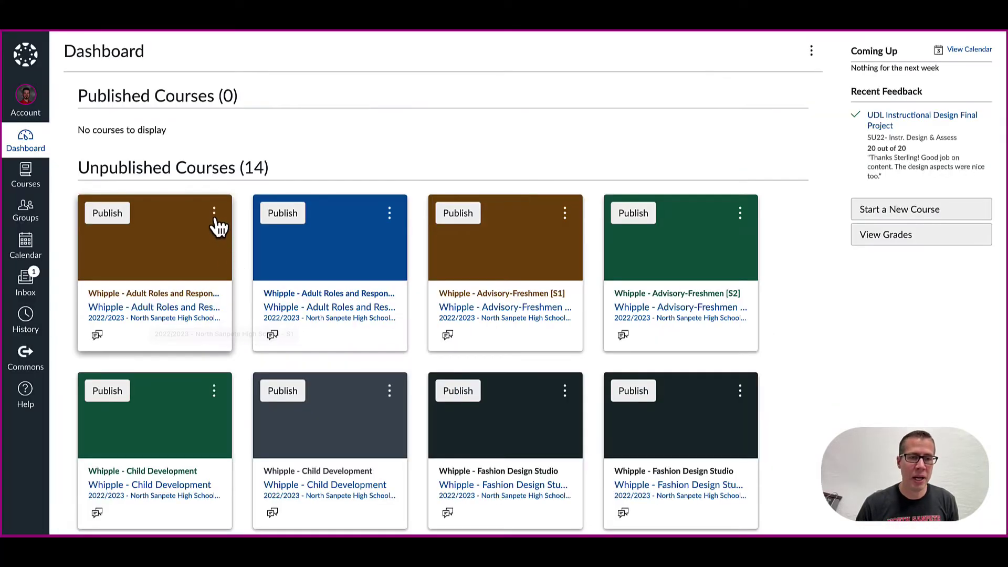
Color the S1 Adult Roles and Responsibilities card and the Advisory-Freshmen [S1] card red (#FF2717)
left_click(352, 187)
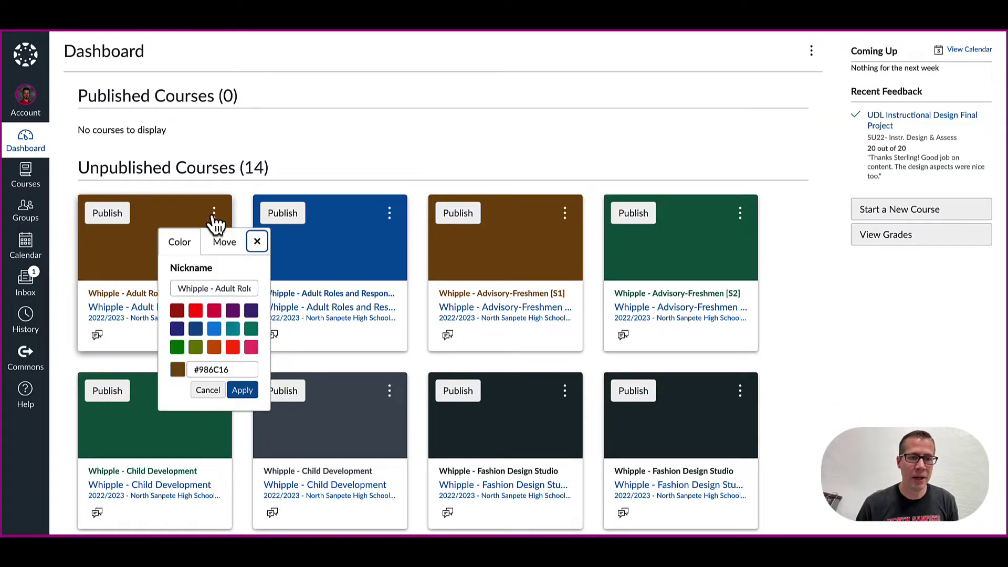
left_click(196, 314)
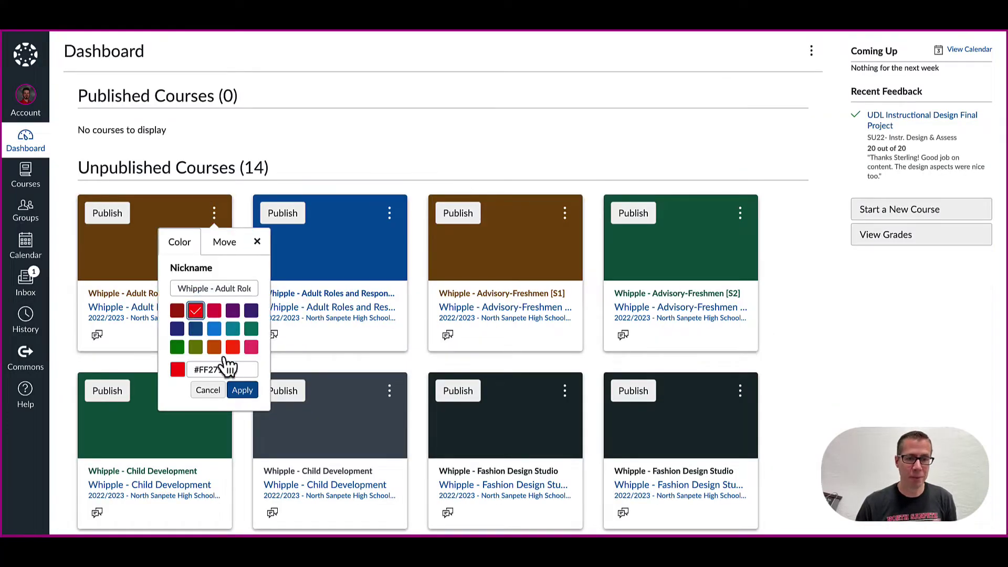
left_click(239, 391)
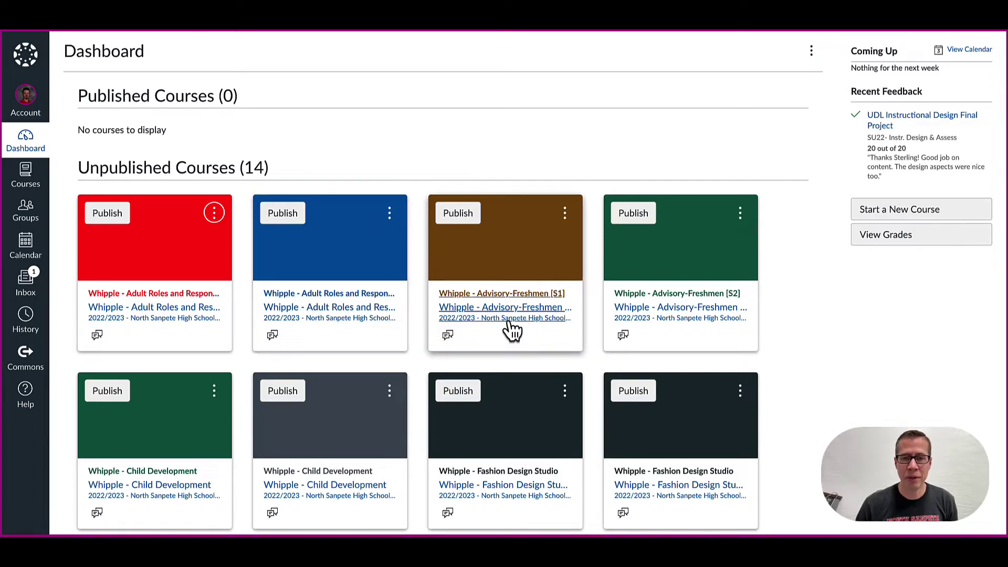
left_click(564, 212)
left_click(546, 310)
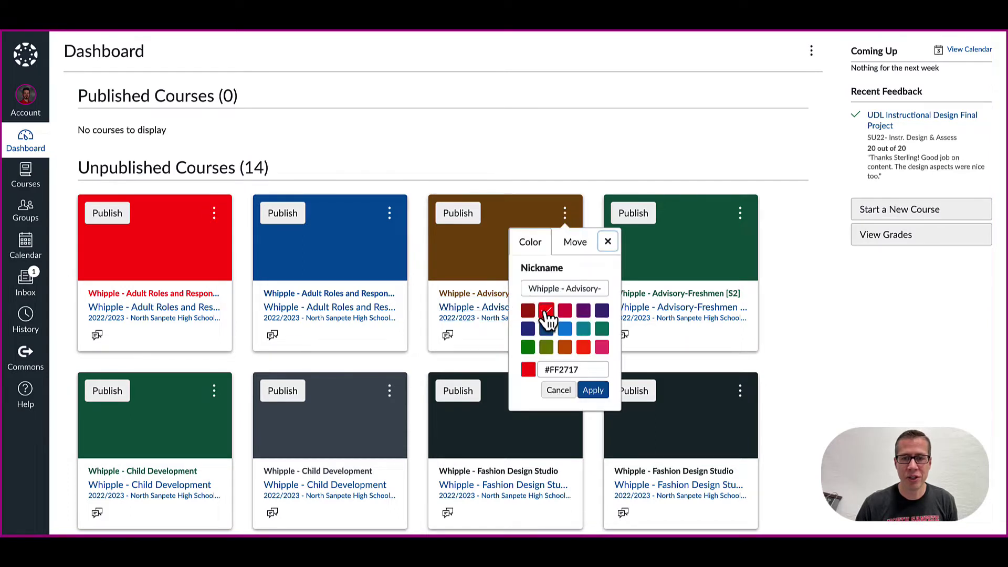
left_click(592, 390)
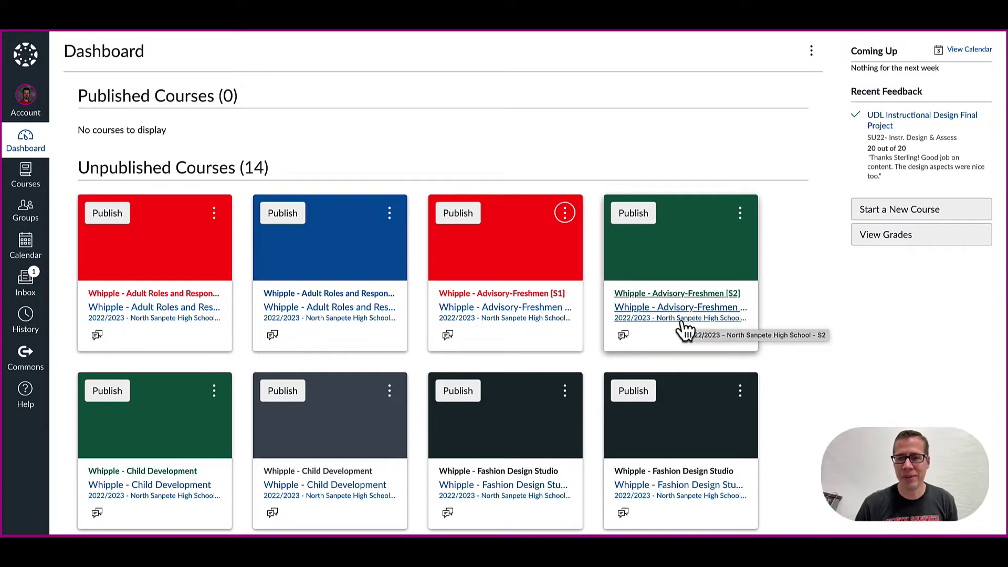
Change the Advisory-Freshmen [S2] course card color to dark blue
left_click(740, 212)
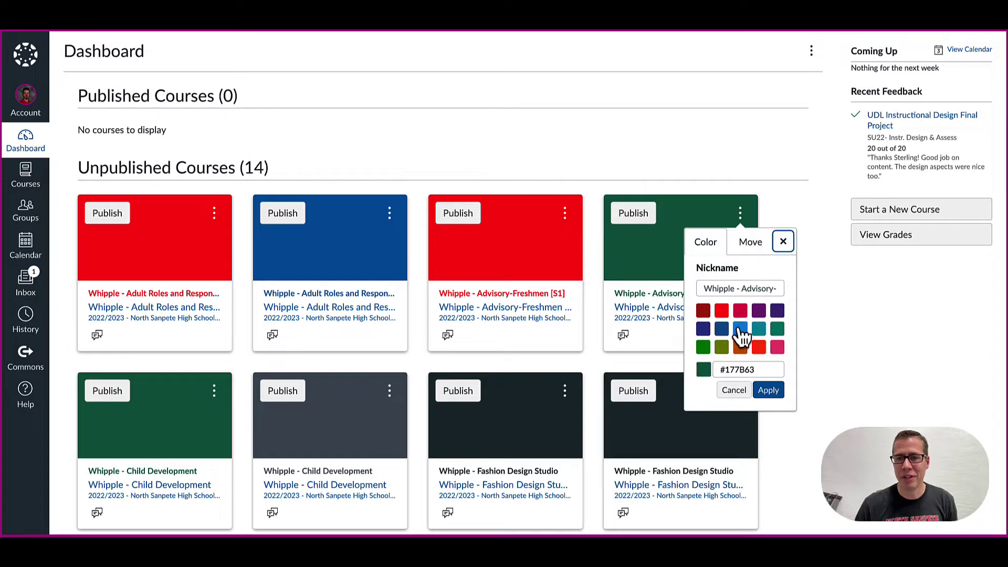
left_click(721, 329)
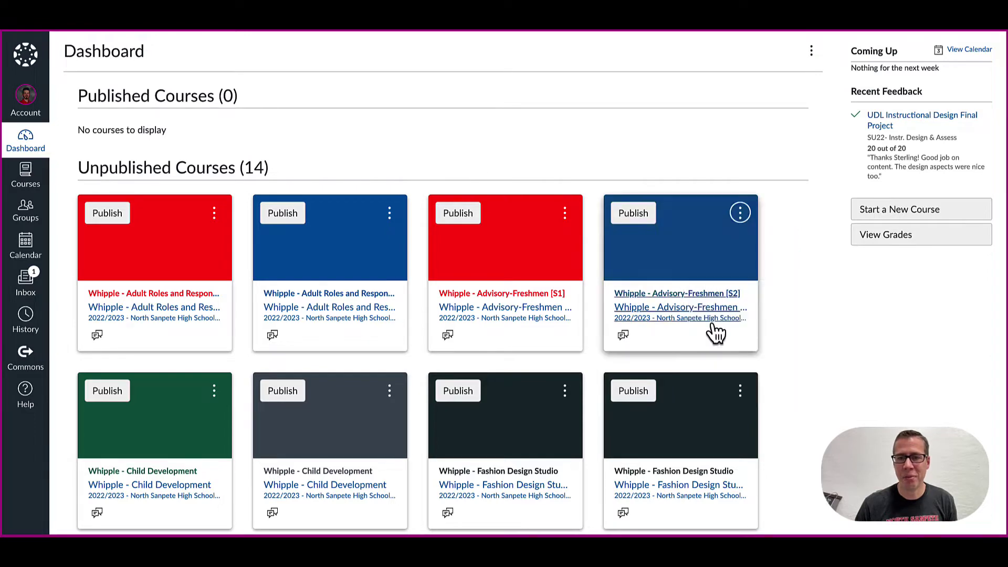
left_click(769, 390)
Set the first S1 Financial Literacy course card's color to red (#FF2717)
scroll(462, 322, "down", 2)
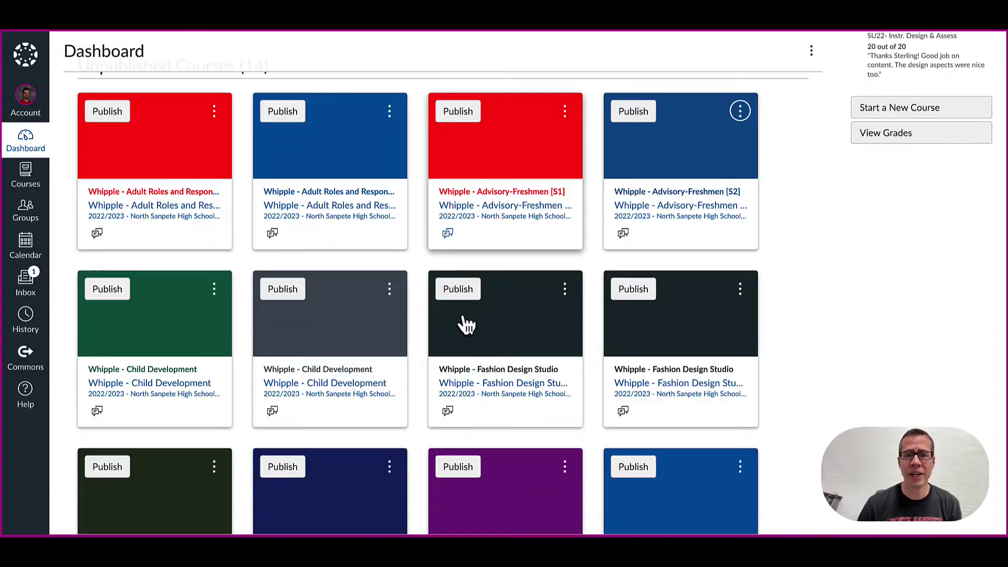
scroll(377, 262, "up", 2)
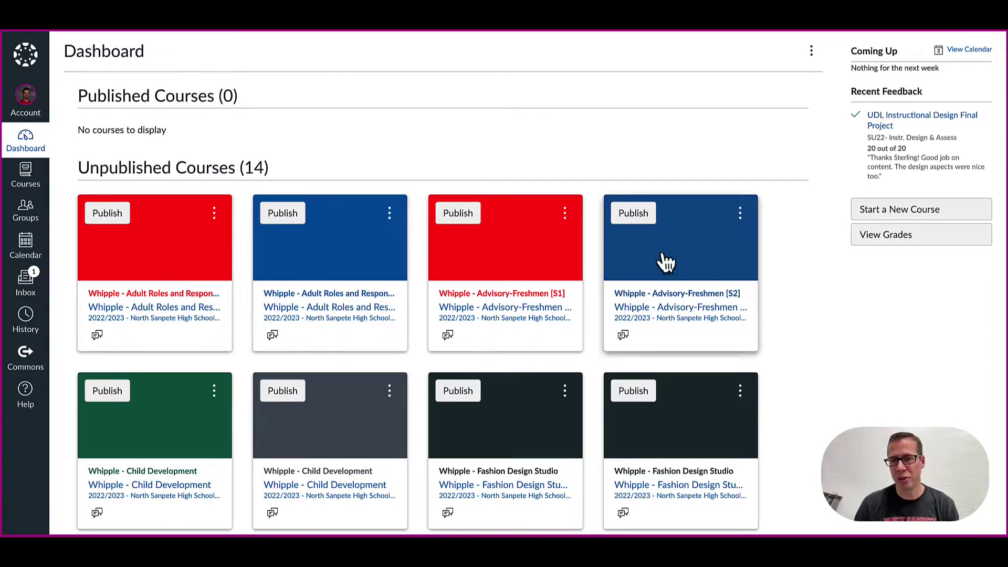
scroll(407, 299, "down", 6)
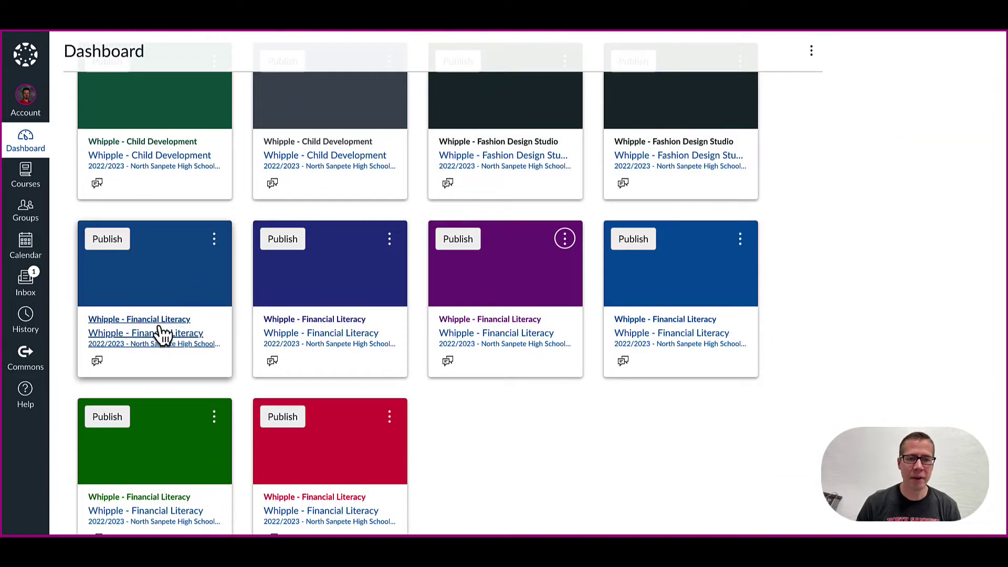
scroll(348, 365, "down", 1)
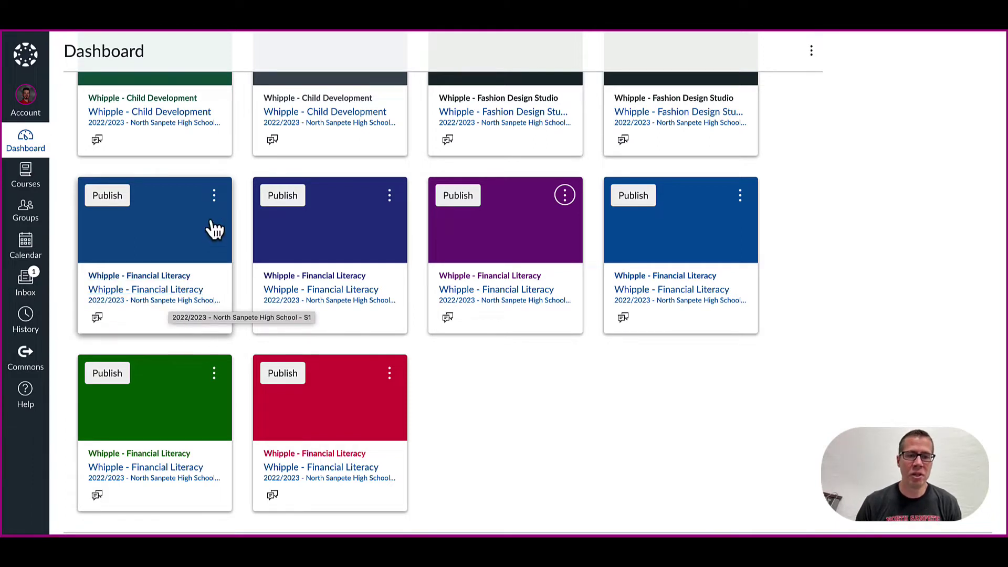
left_click(214, 195)
left_click(196, 294)
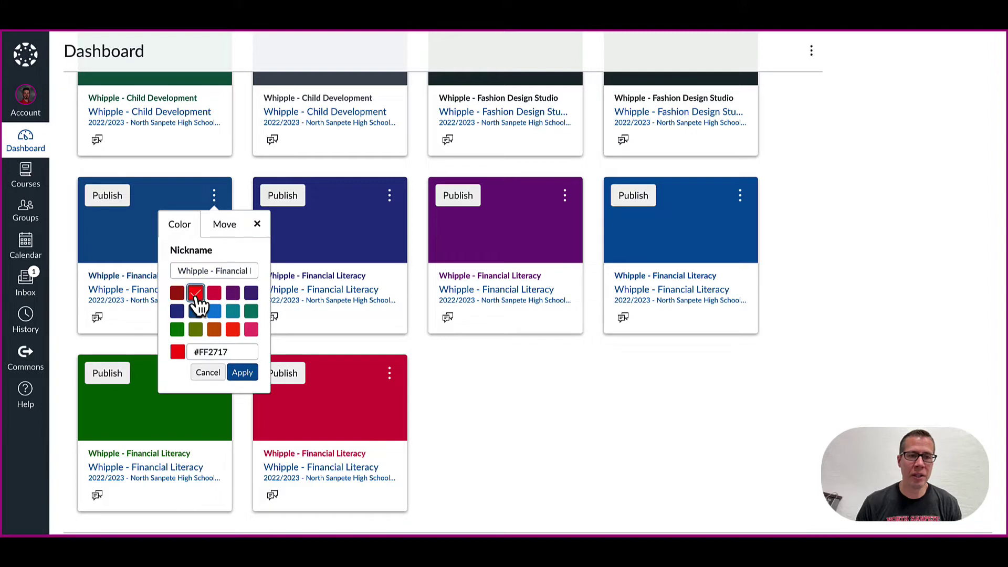
left_click(242, 372)
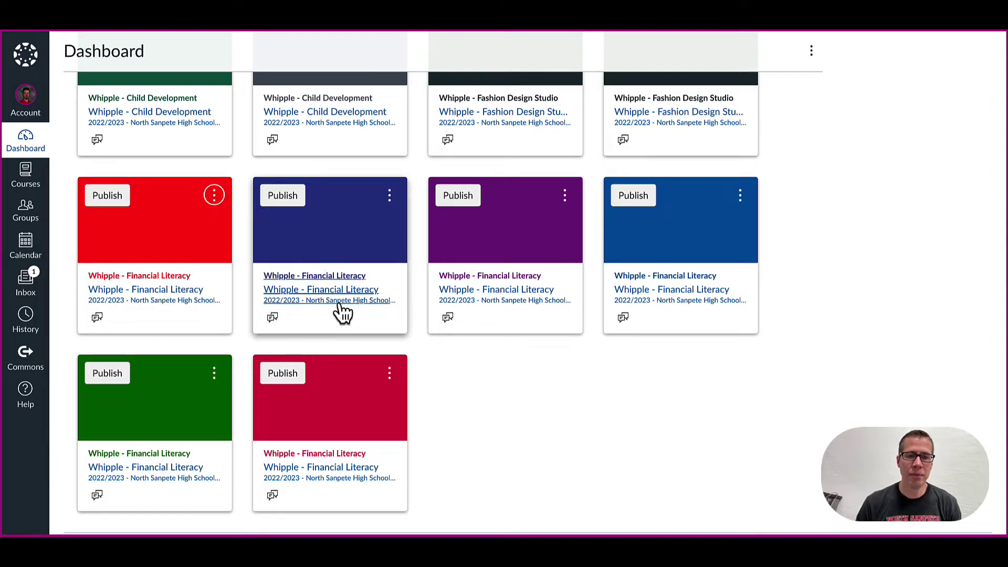
Color the second Financial Literacy card pink and the third Financial Literacy card magenta (#E71F63)
left_click(389, 198)
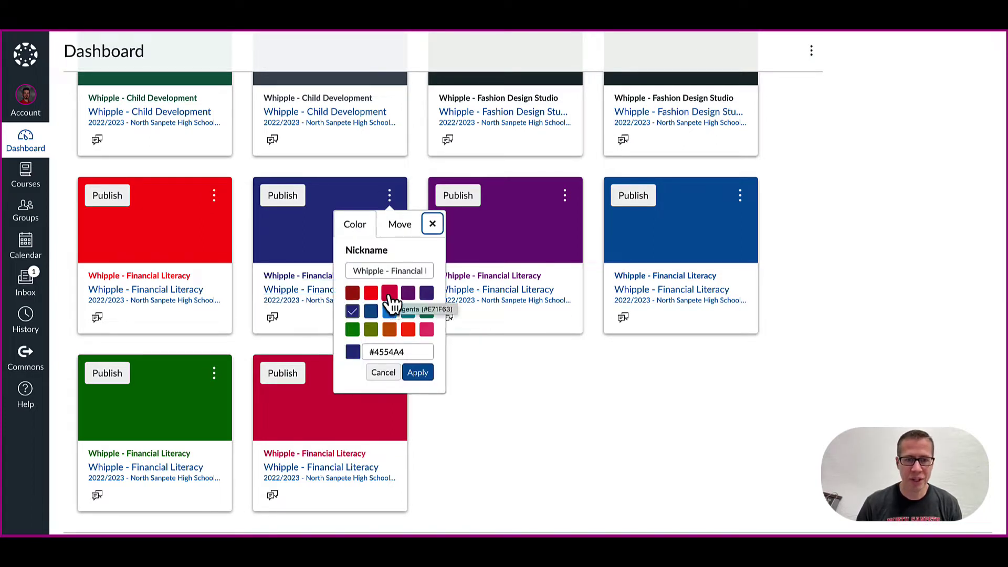
left_click(427, 330)
left_click(417, 372)
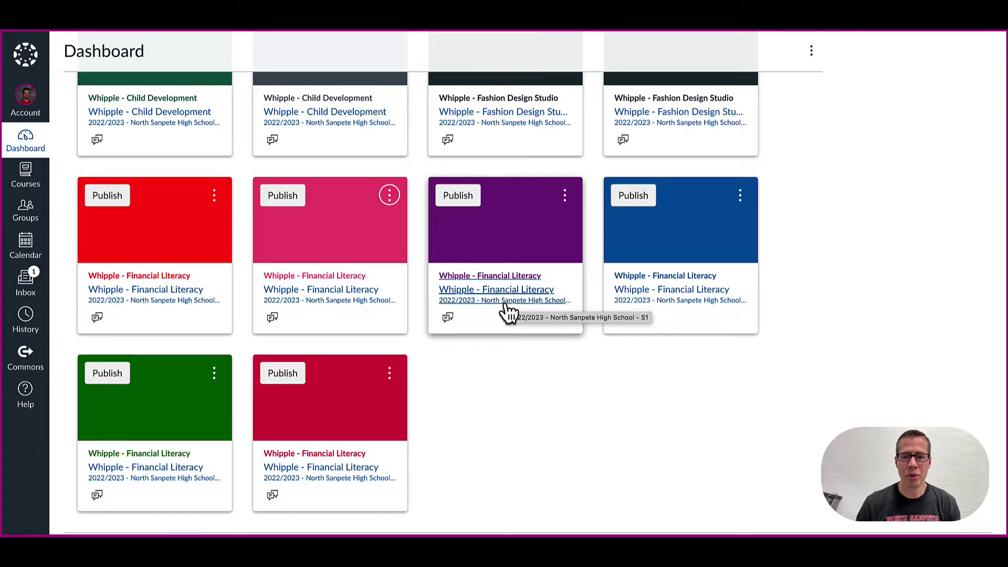
left_click(565, 196)
left_click(565, 294)
left_click(599, 373)
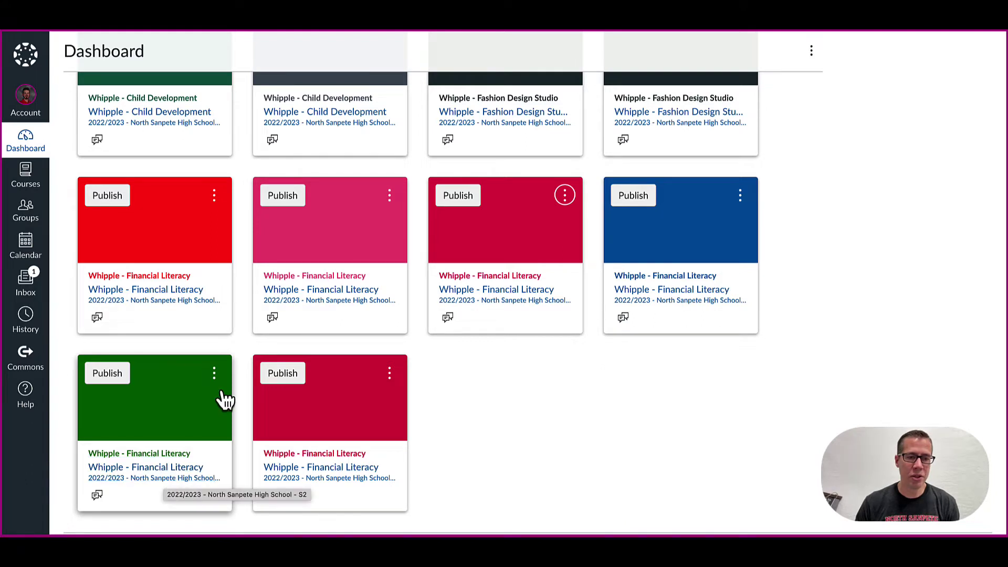
Color the green S2 Financial Literacy card light blue (#0B9BE3) and the last Financial Literacy card purple (#65499D)
left_click(214, 374)
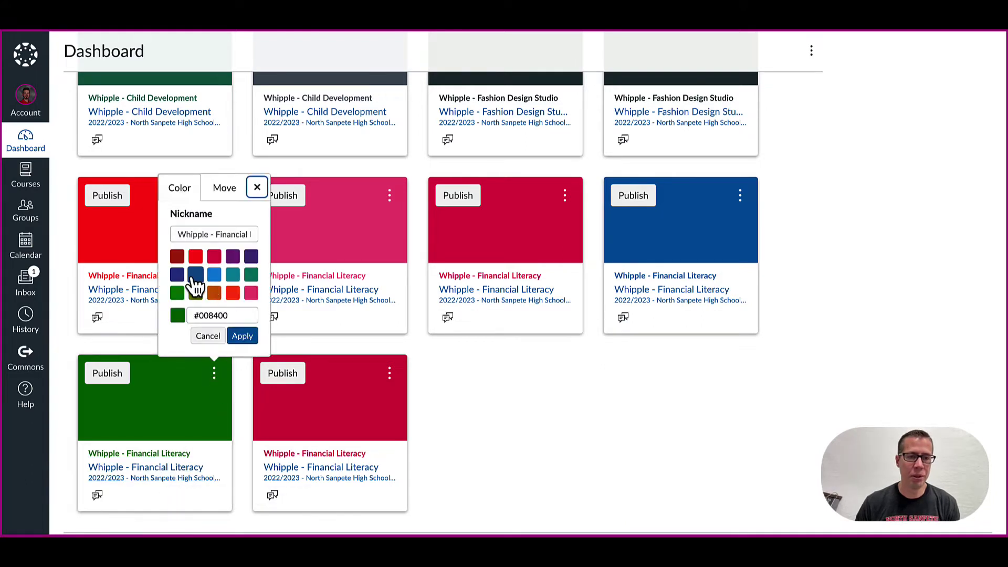
left_click(216, 282)
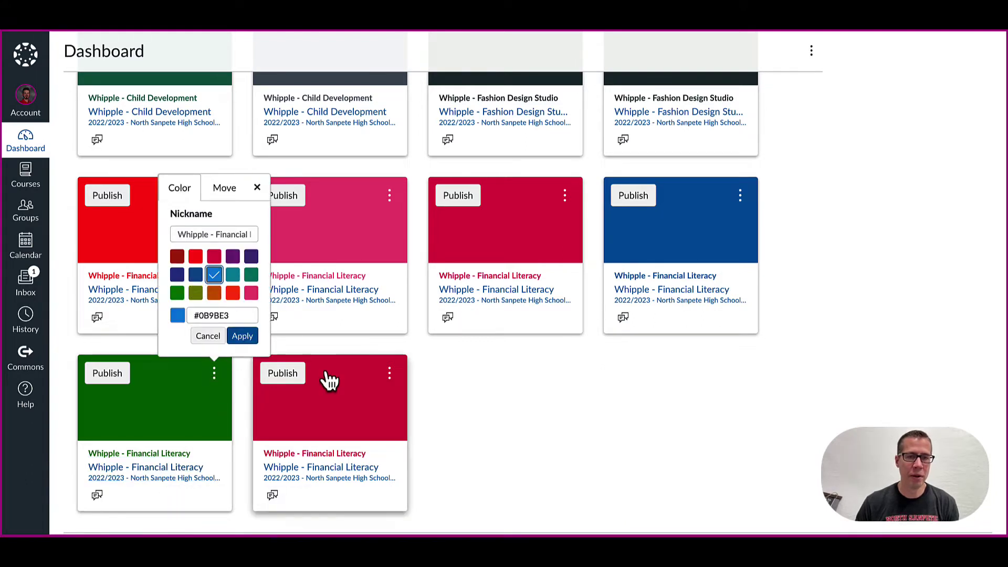
left_click(243, 336)
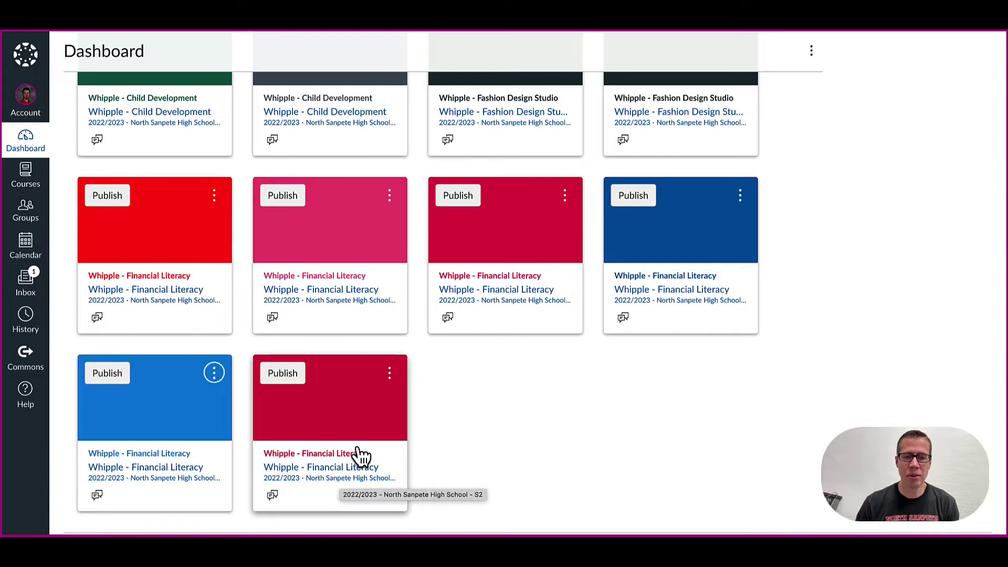
left_click(390, 374)
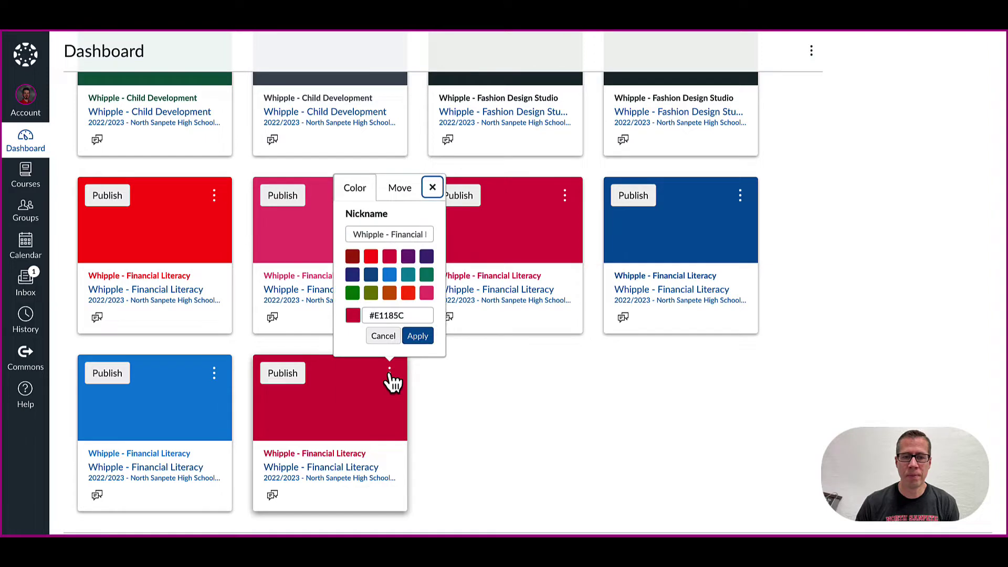
left_click(427, 256)
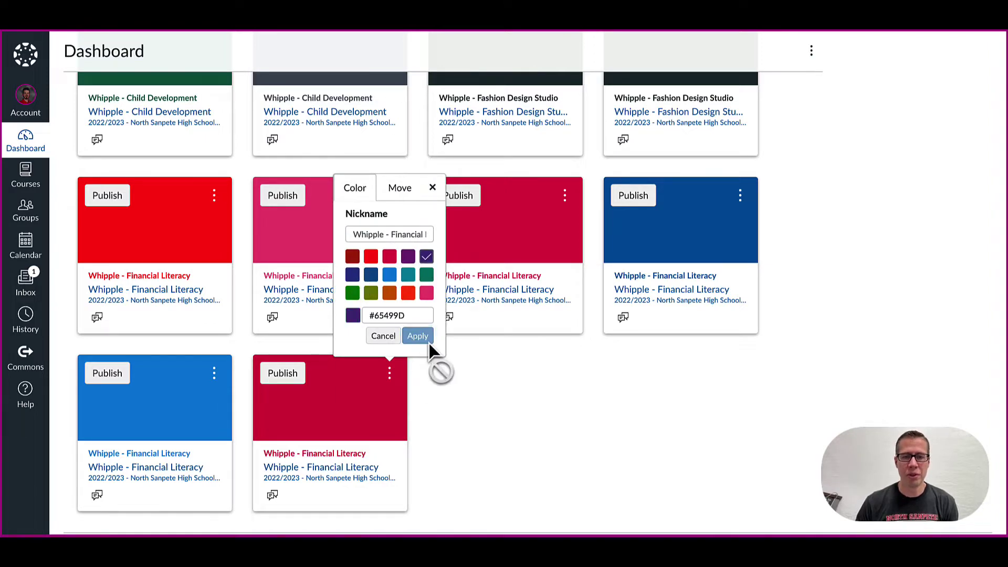
left_click(418, 337)
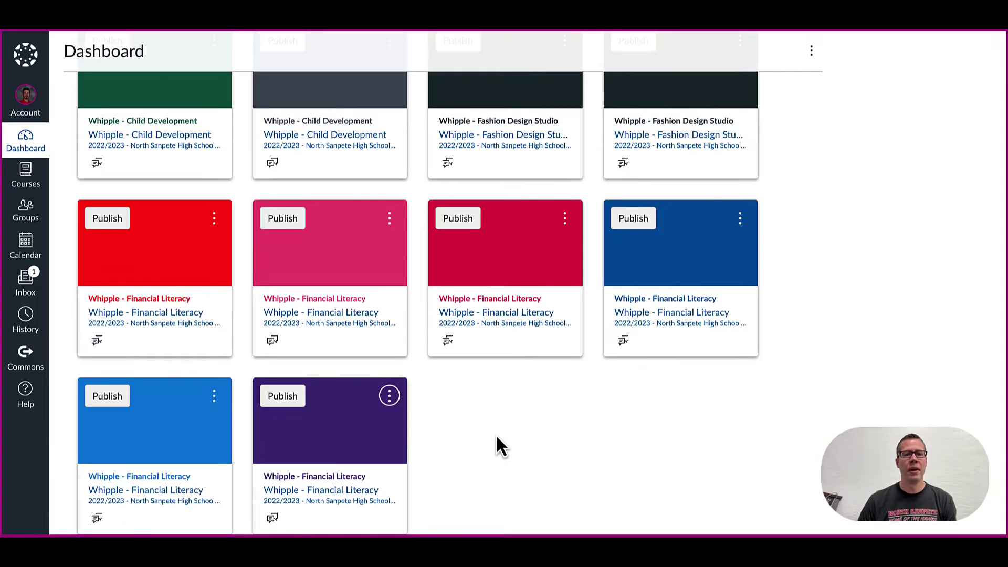
scroll(495, 435, "down", 1)
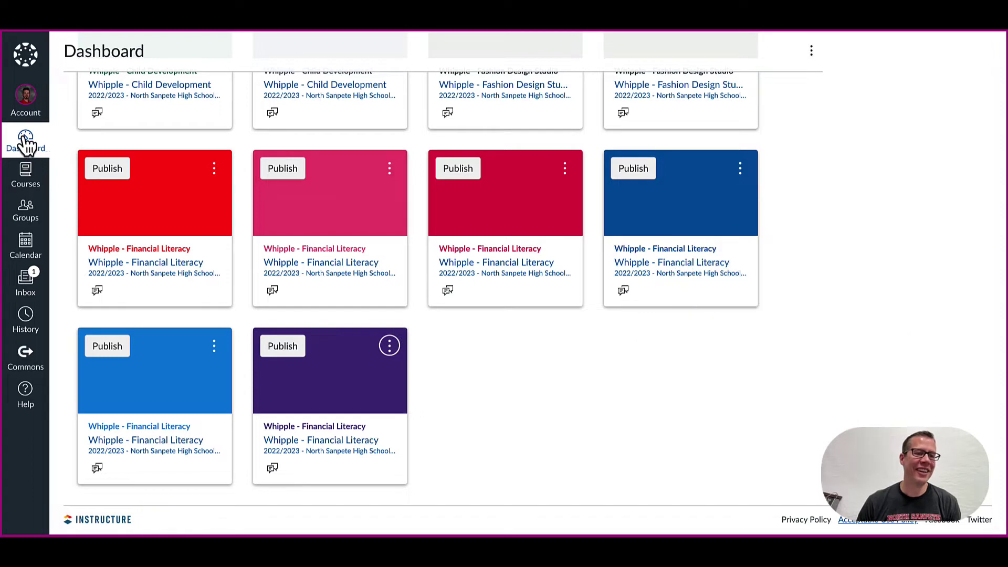
Open the complete list of all enrolled courses
left_click(29, 184)
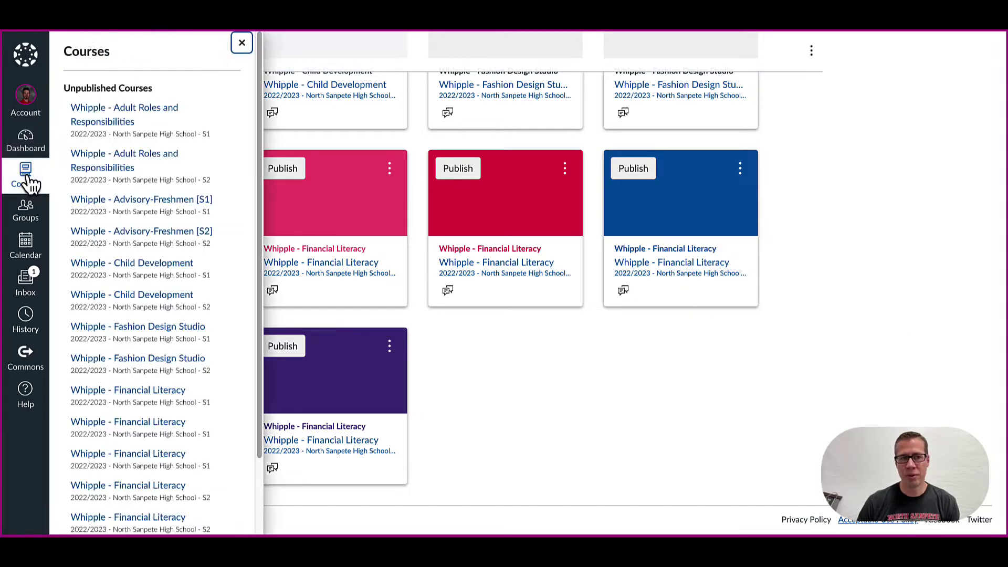
scroll(121, 252, "down", 3)
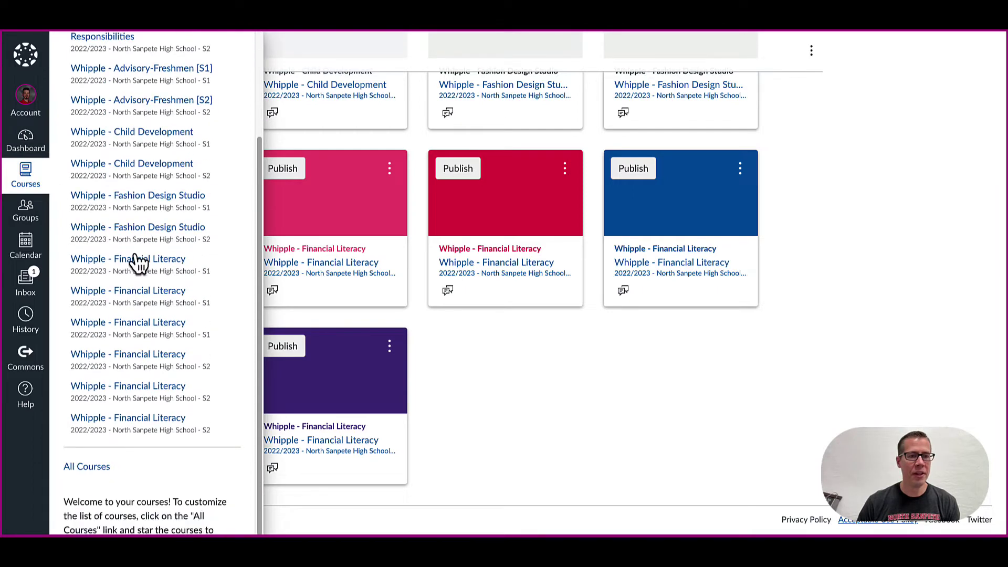
left_click(93, 467)
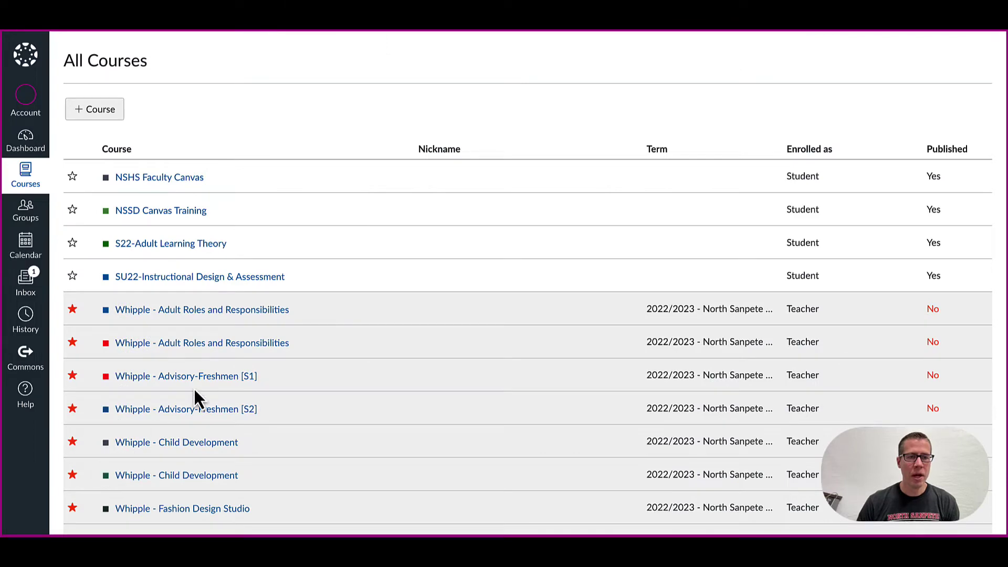
Unstar the three S2 Financial Literacy courses, the ones marked purple, dark blue and light blue
scroll(236, 374, "down", 5)
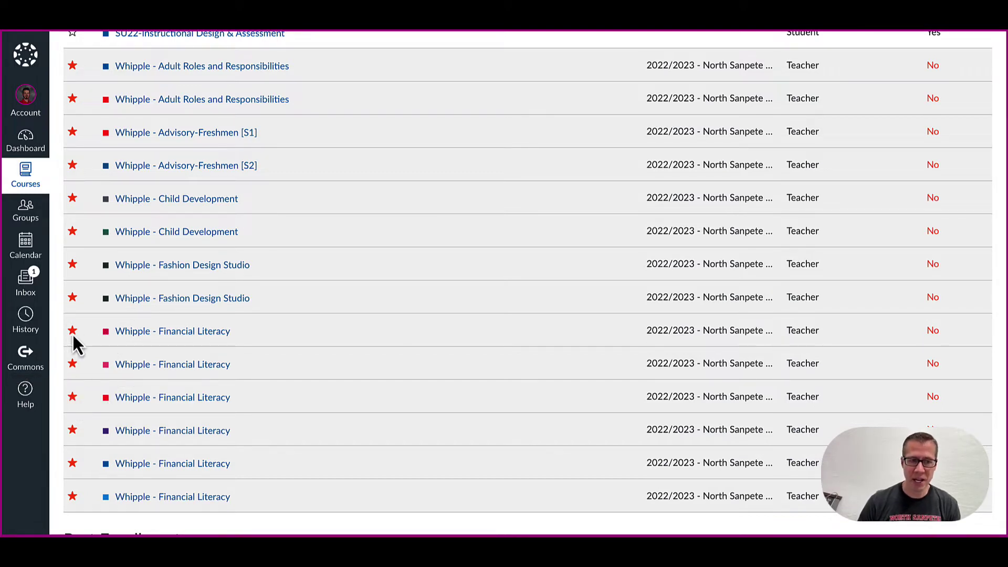
left_click(73, 431)
left_click(73, 463)
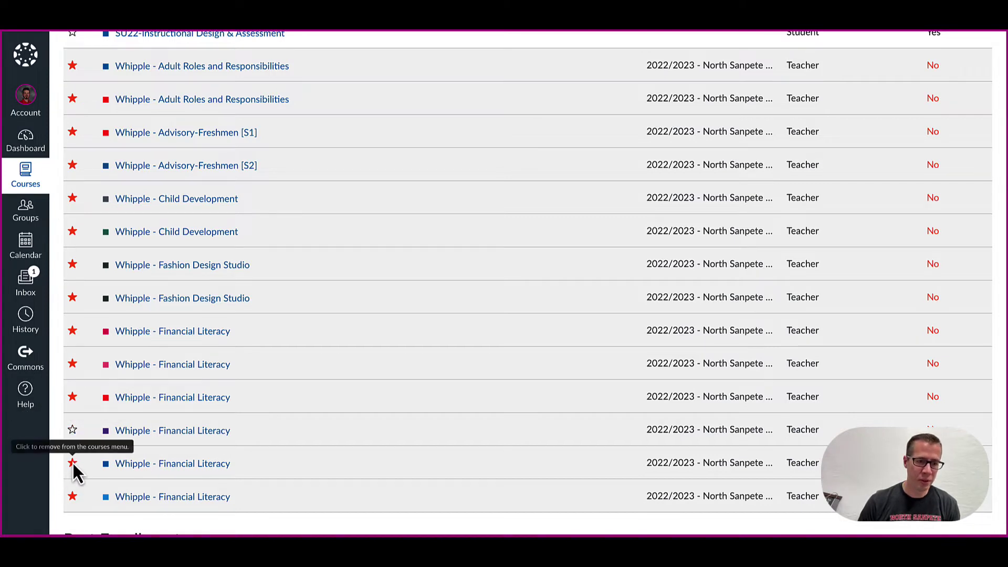
left_click(73, 494)
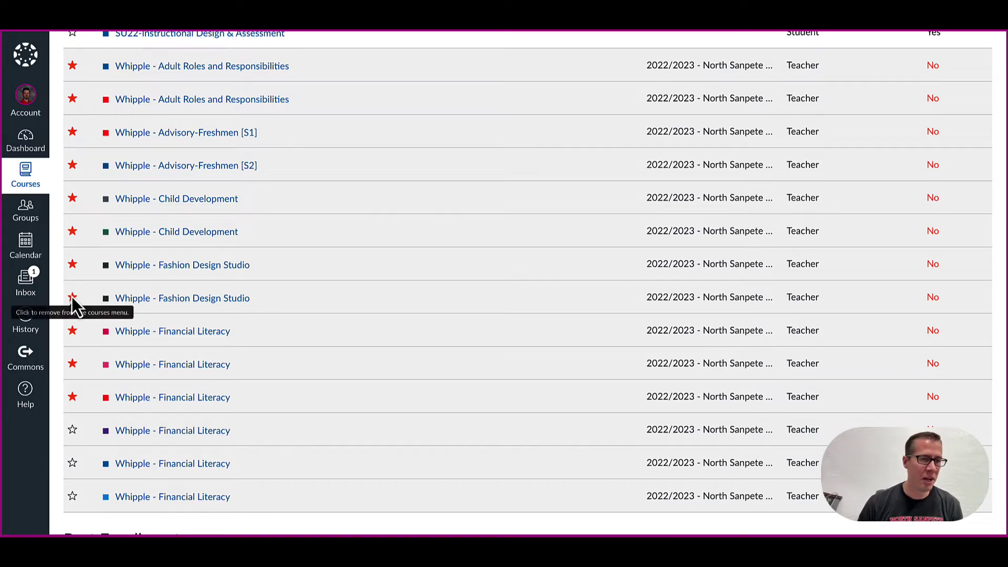
Unstar the blue-marked S2 Adult Roles and Responsibilities course and the Advisory-Freshmen [S2] course
scroll(78, 241, "up", 3)
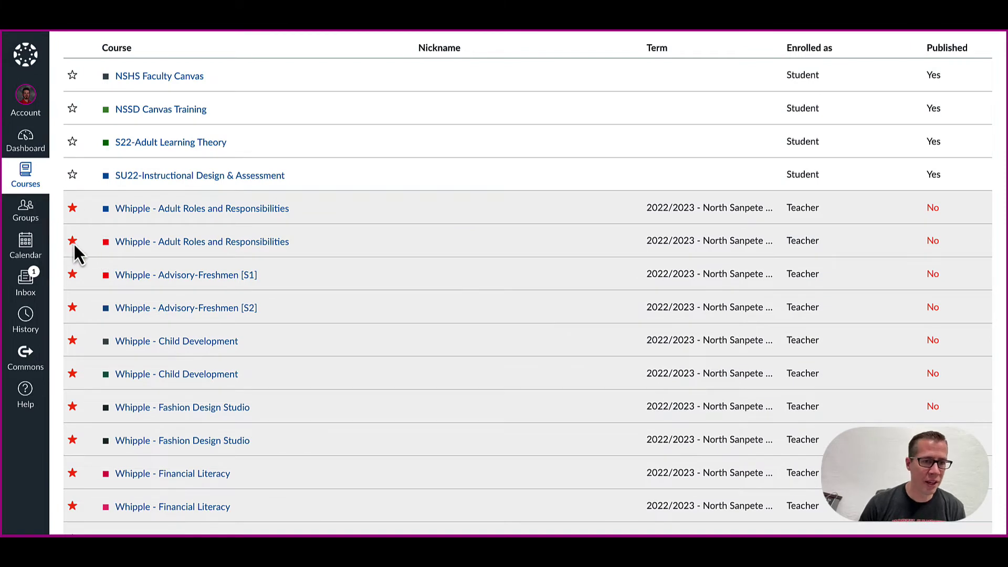
left_click(73, 209)
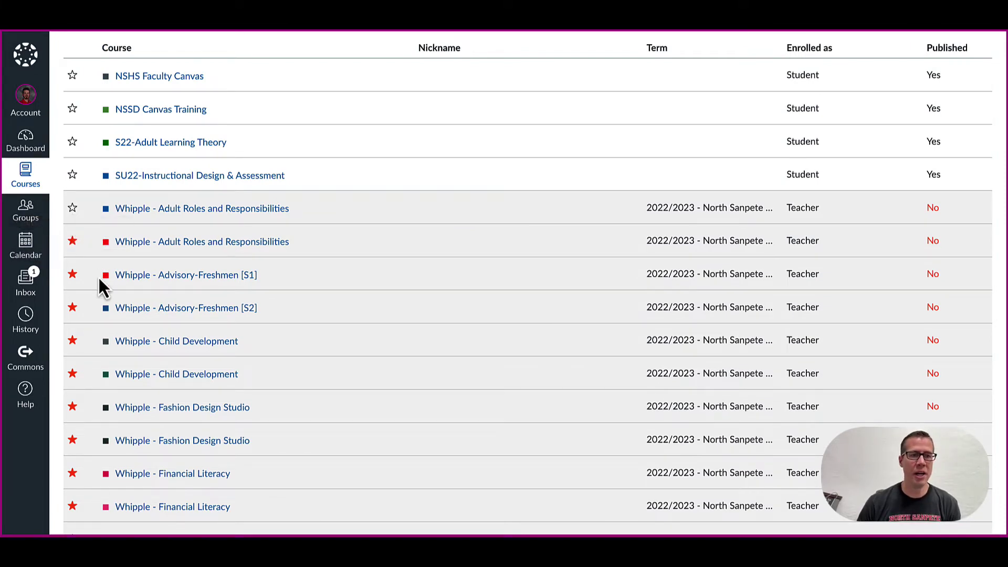
left_click(72, 308)
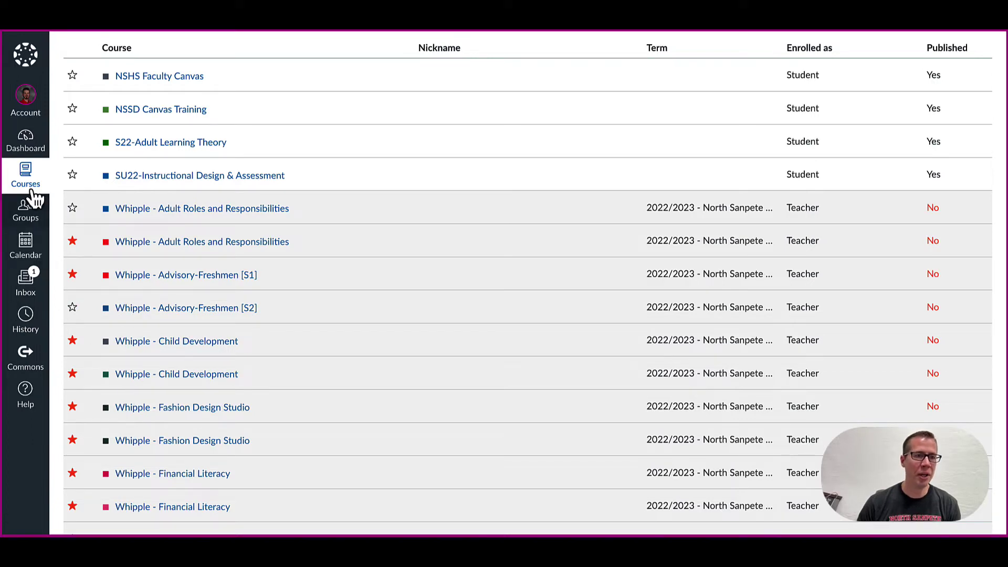
Return to the dashboard to review the remaining course cards, and check the starred courses in the course list
left_click(26, 145)
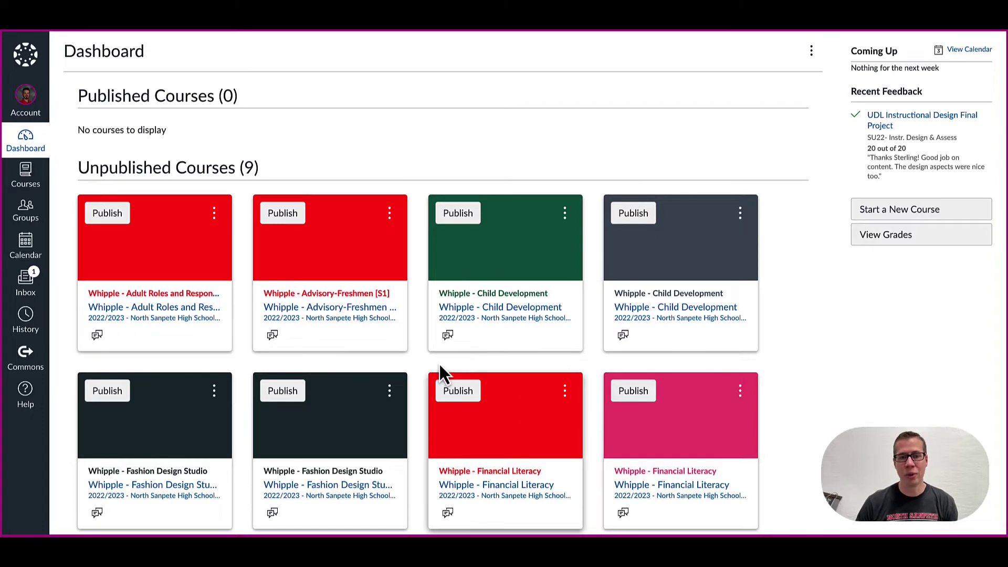
scroll(540, 427, "down", 3)
scroll(460, 361, "up", 3)
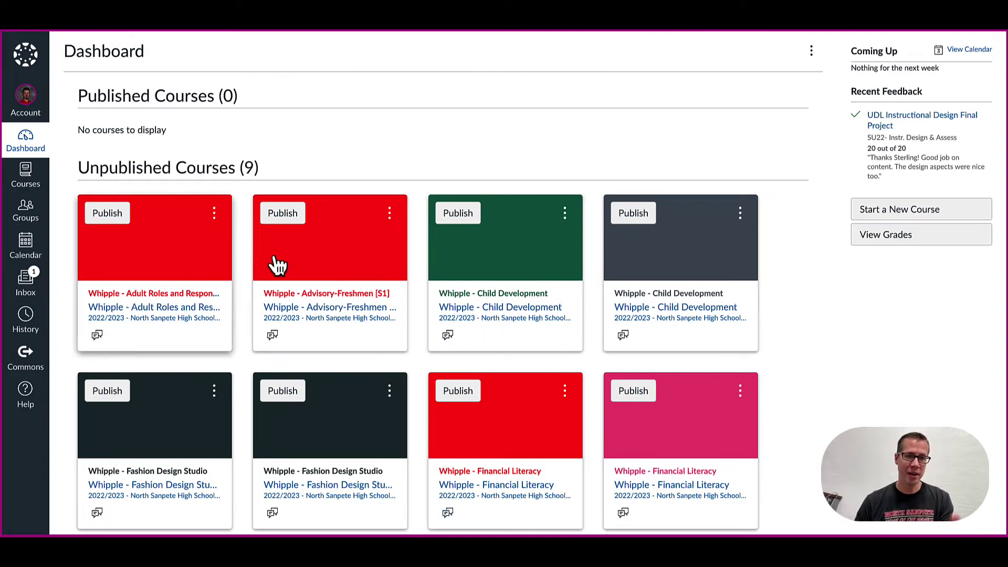
left_click(27, 179)
scroll(157, 295, "down", 4)
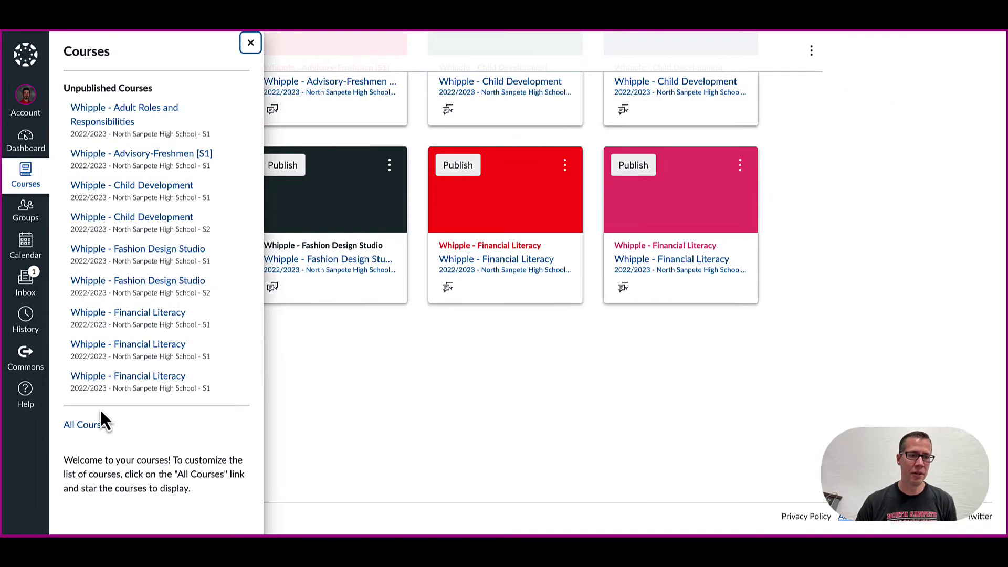
Check in the full course list which Child Development and Fashion Design Studio courses are still starred, and return to the dashboard
left_click(71, 425)
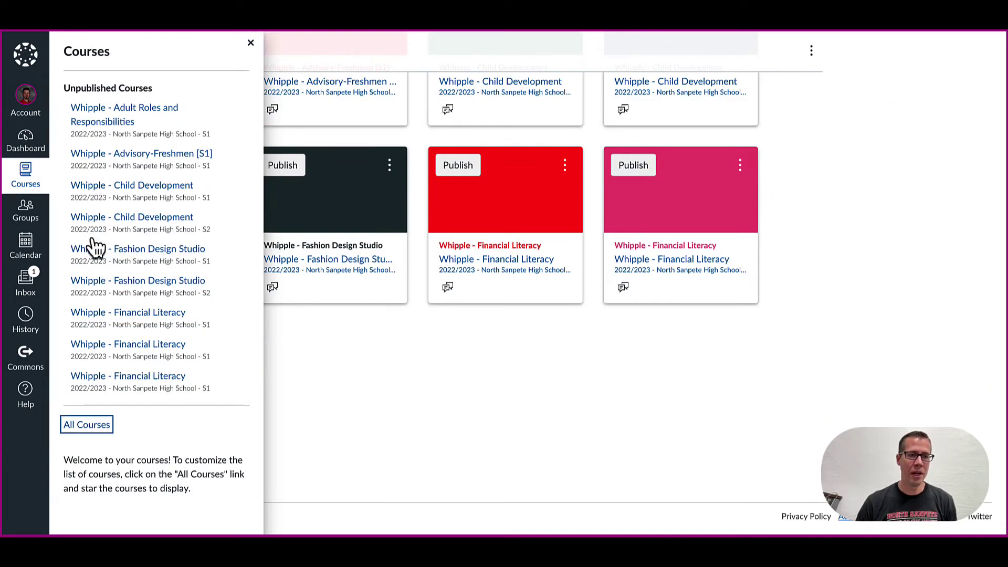
scroll(118, 393, "down", 4)
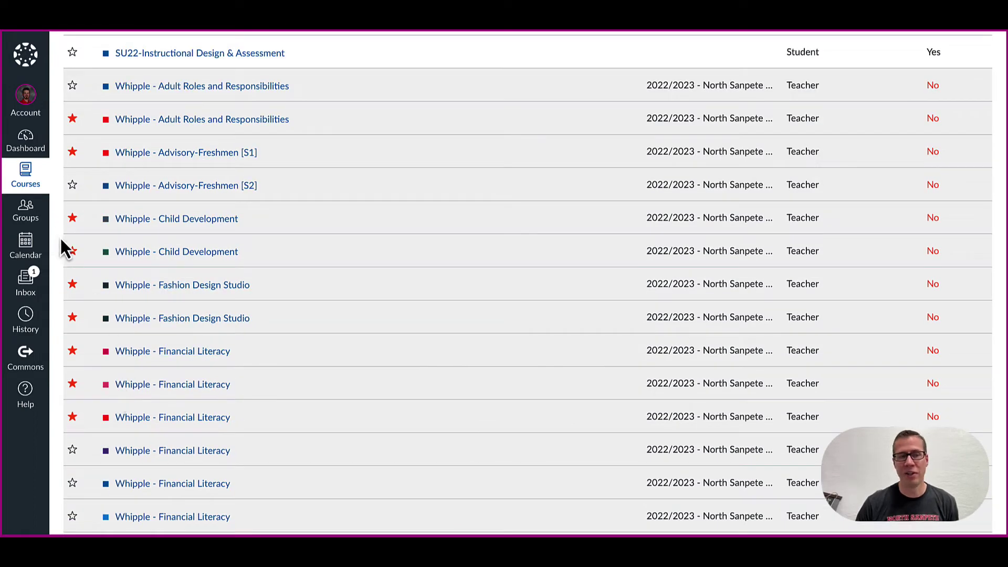
left_click(25, 141)
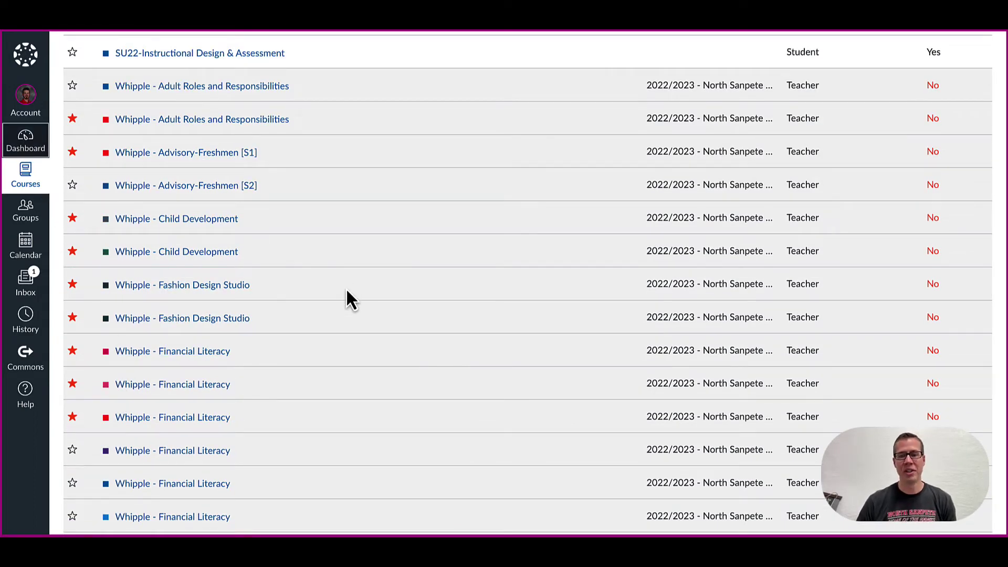
scroll(455, 331, "down", 4)
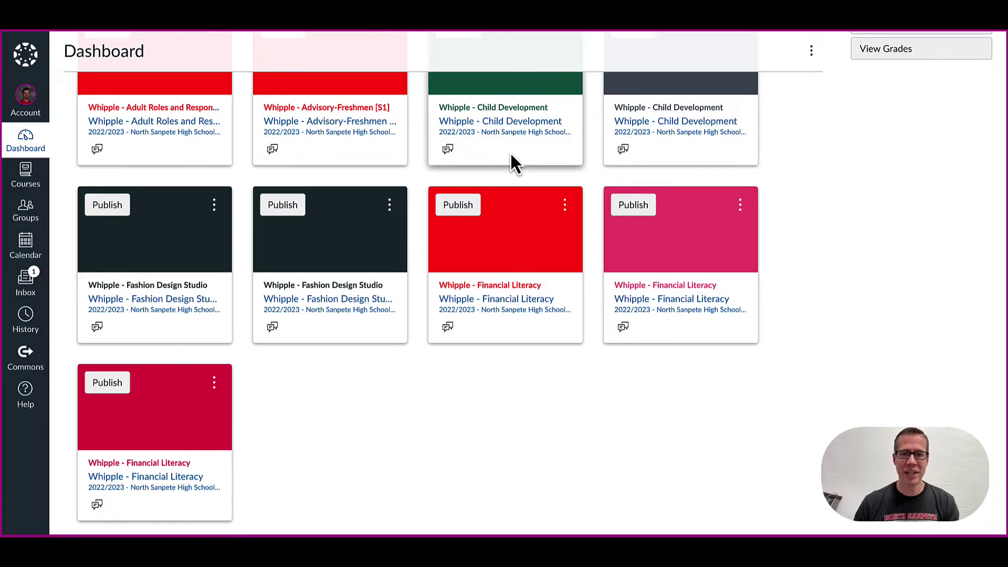
Color the first Child Development course card red (#FF2717) and the second one dark blue
scroll(511, 140, "up", 2)
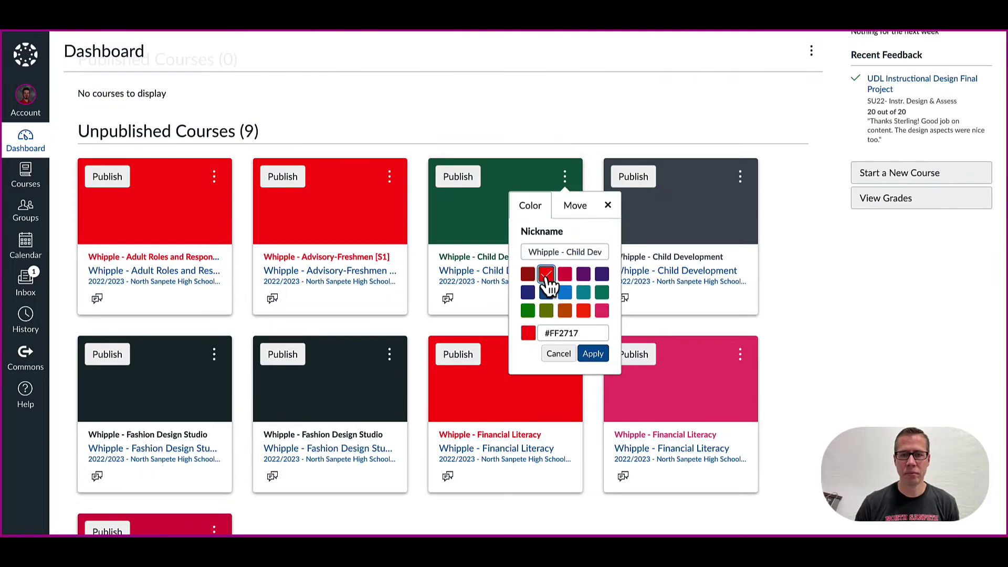
left_click(592, 353)
left_click(741, 176)
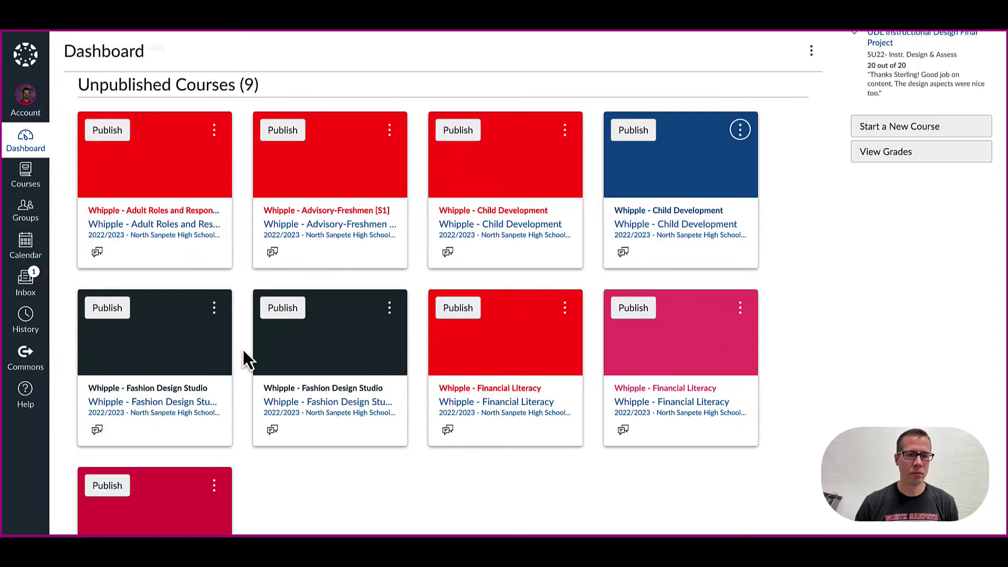
Color the first Fashion Design Studio course card red and the second one dark blue
left_click(214, 308)
left_click(200, 404)
left_click(238, 482)
left_click(389, 307)
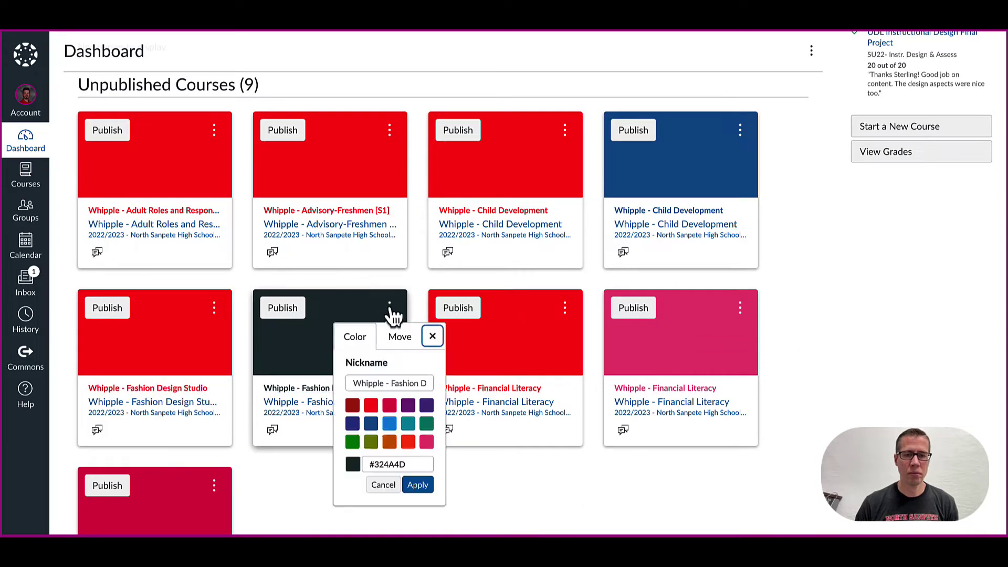
left_click(371, 431)
left_click(416, 482)
Unstar the blue-marked Child Development and Fashion Design Studio courses in the full course list, and return to the dashboard
left_click(25, 174)
left_click(100, 423)
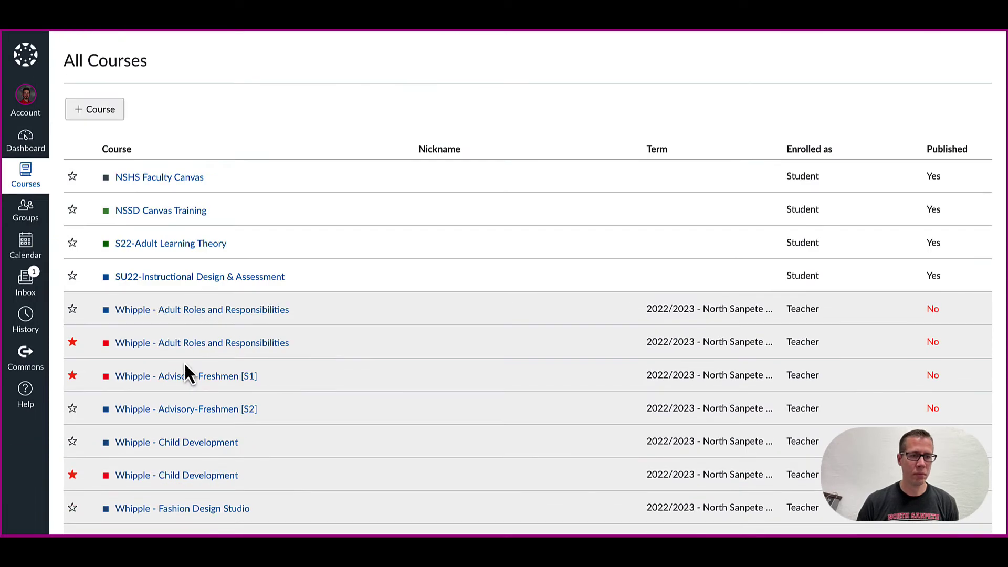
left_click(25, 139)
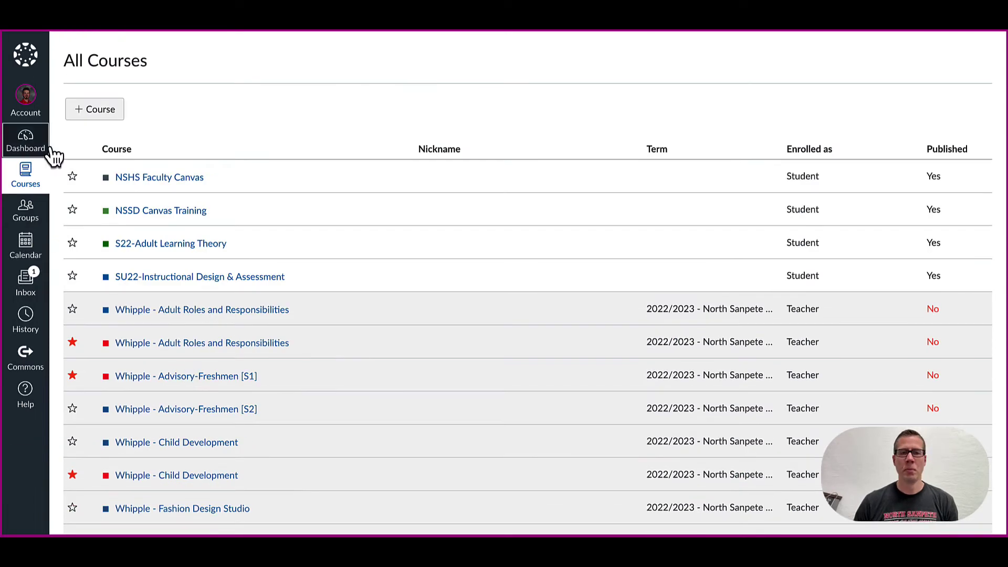
scroll(646, 417, "down", 1)
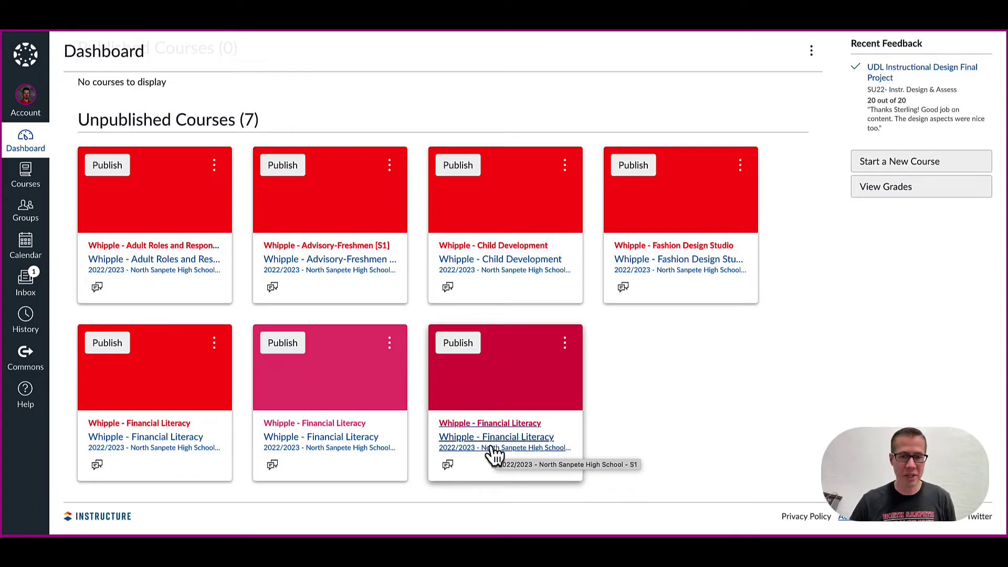
Open the pink-marked Financial Literacy course and go to its section 3(A through the course settings
left_click(325, 435)
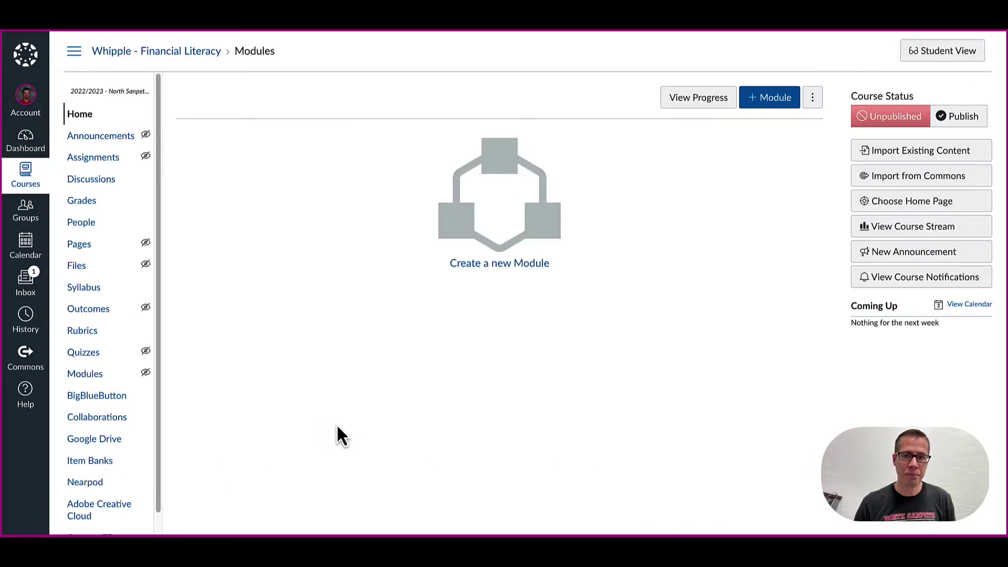
scroll(87, 491, "down", 2)
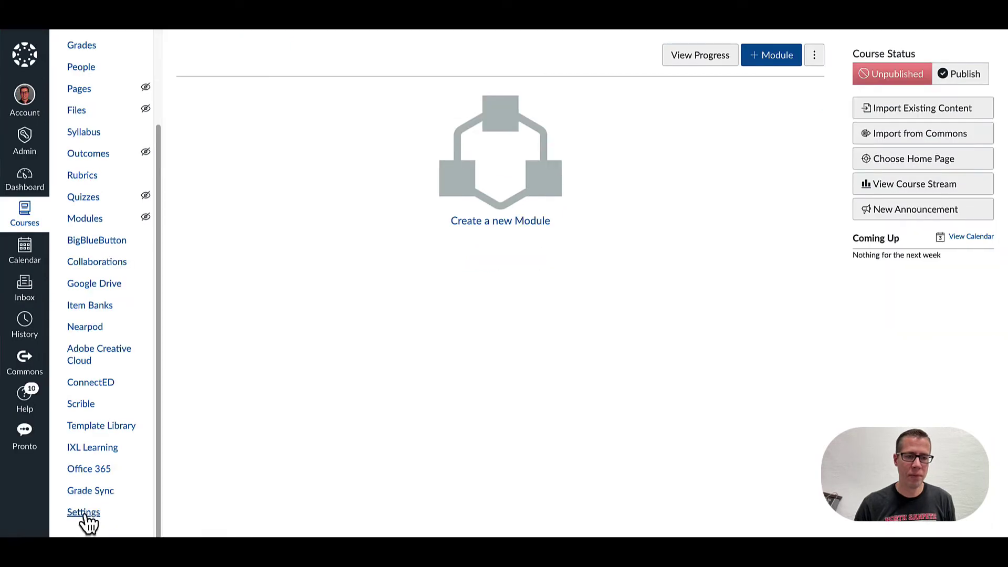
left_click(84, 515)
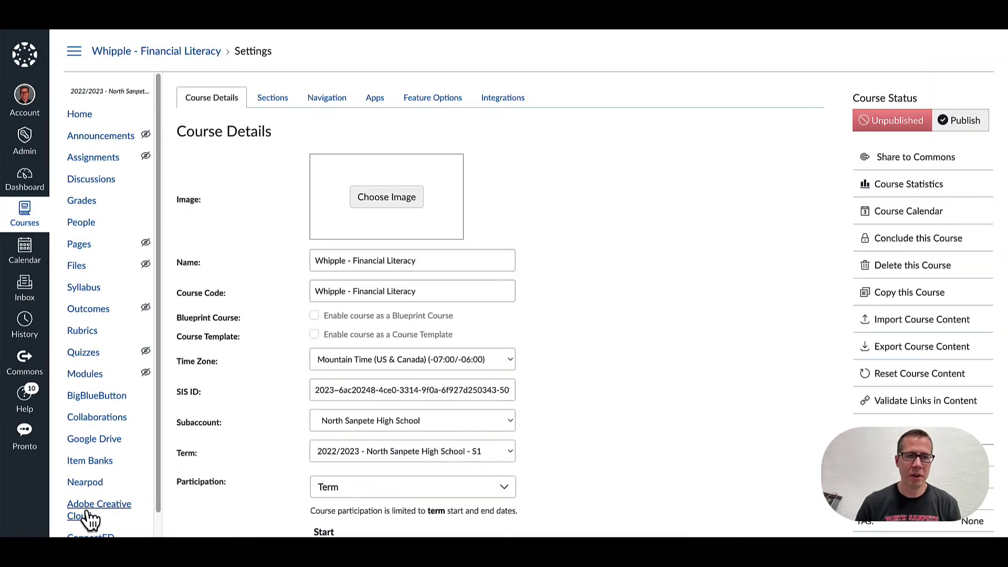
left_click(272, 99)
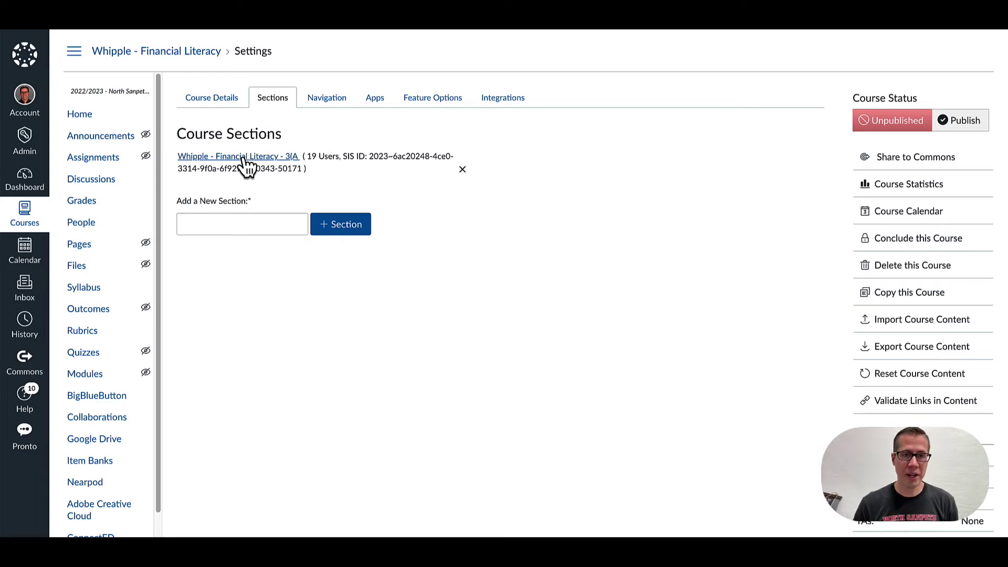
left_click(246, 164)
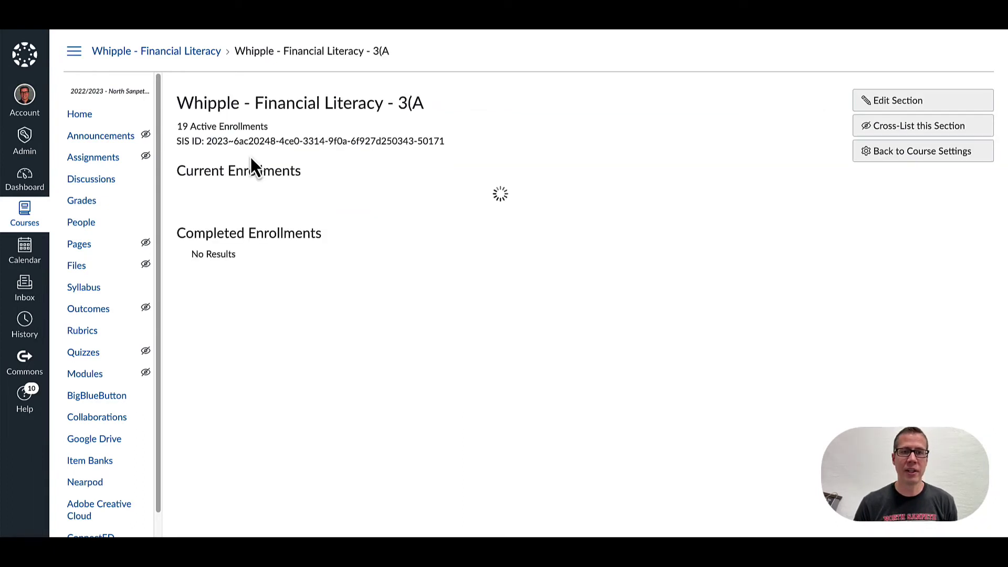
Cross-list Financial Literacy section 3(A into the Financial Literacy course with ID 10447
left_click(919, 128)
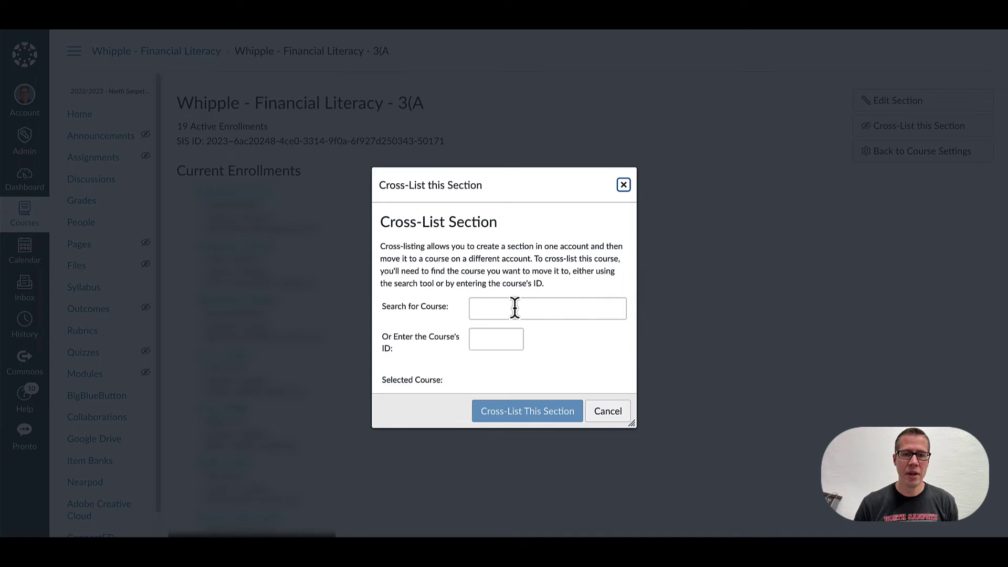
left_click(492, 340)
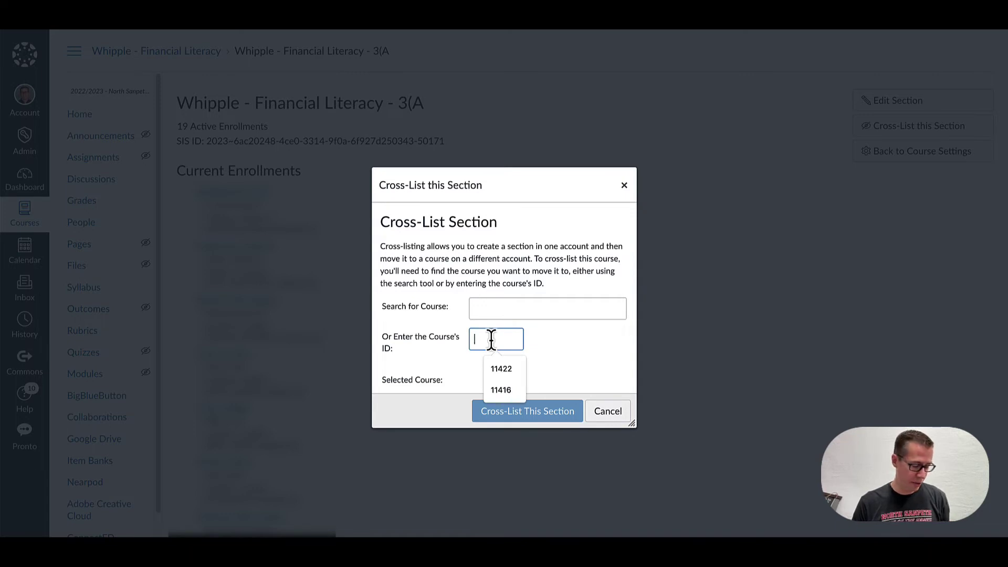
type("10")
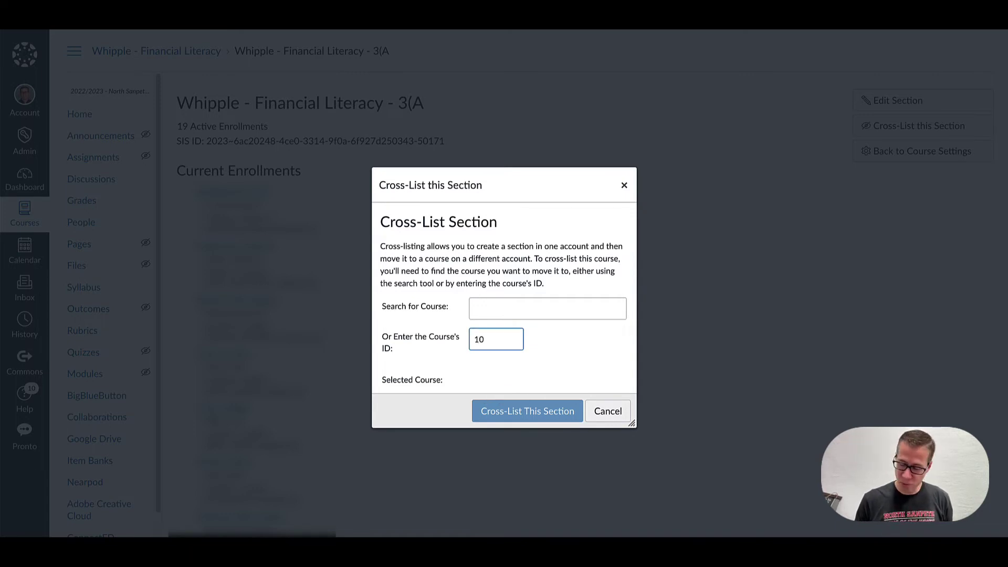
type("447")
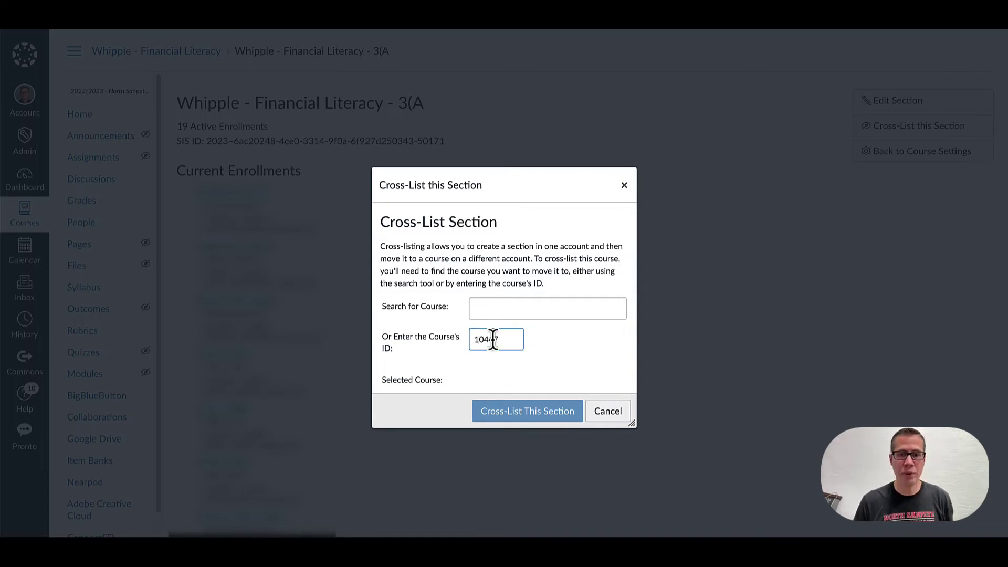
left_click(522, 416)
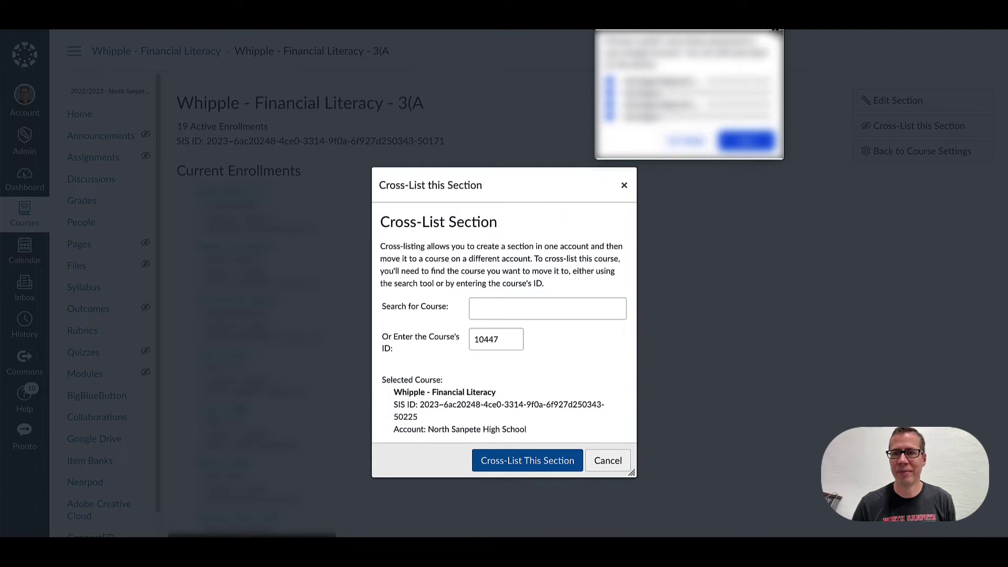
left_click(772, 48)
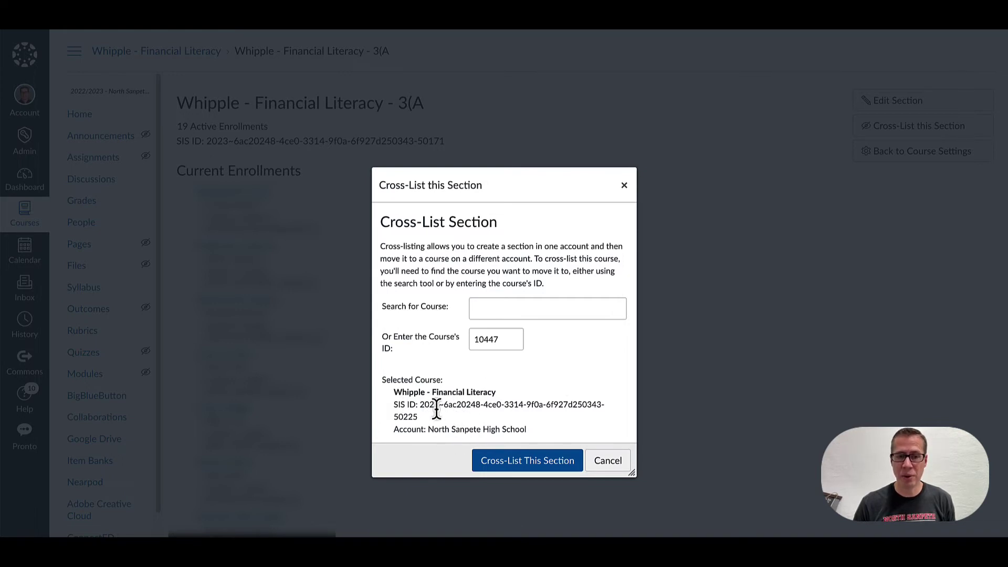
left_click(531, 466)
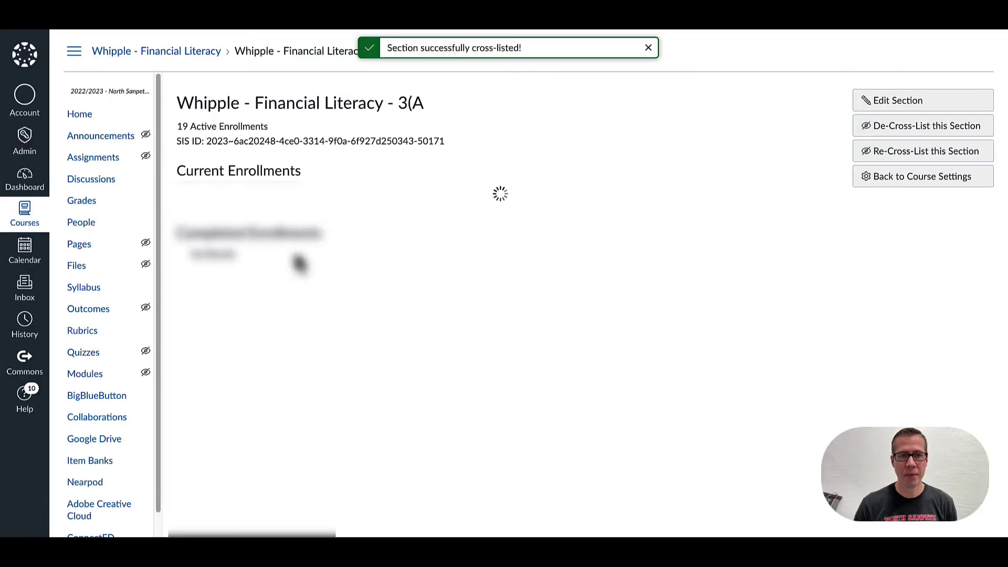
Return to the dashboard, open the crimson-marked Financial Literacy course, and go to its section 1(A through the course settings
left_click(18, 186)
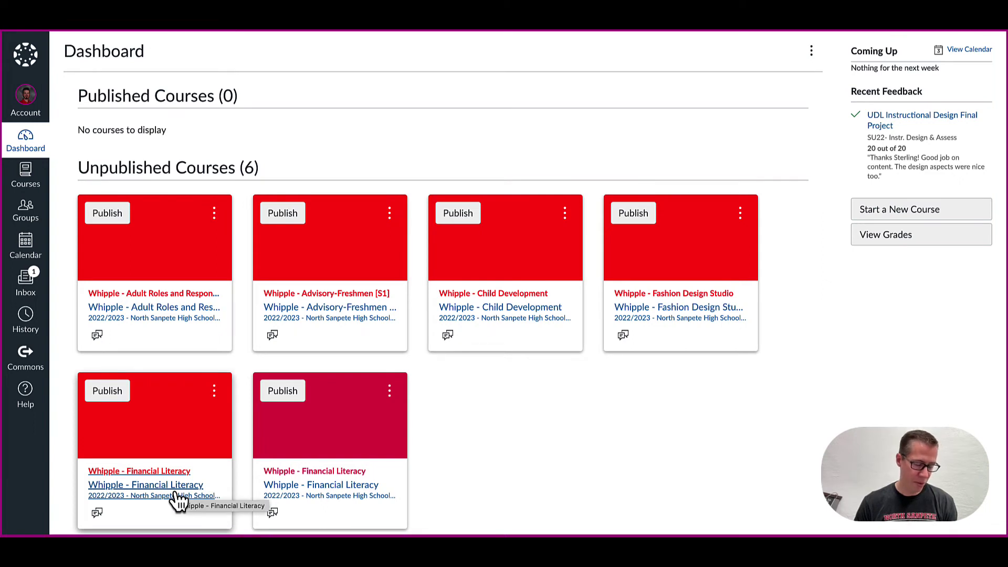
left_click(334, 475)
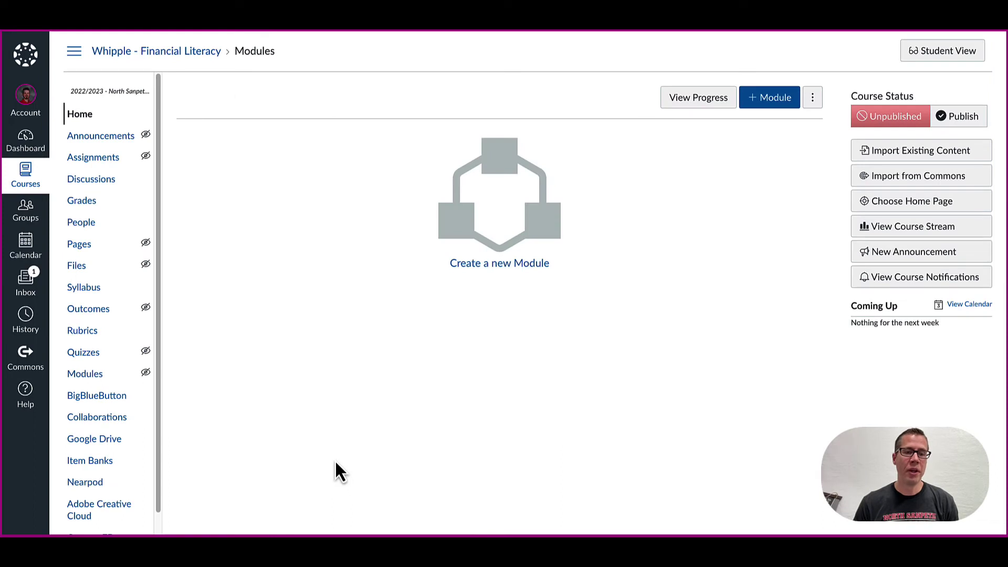
scroll(116, 455, "down", 3)
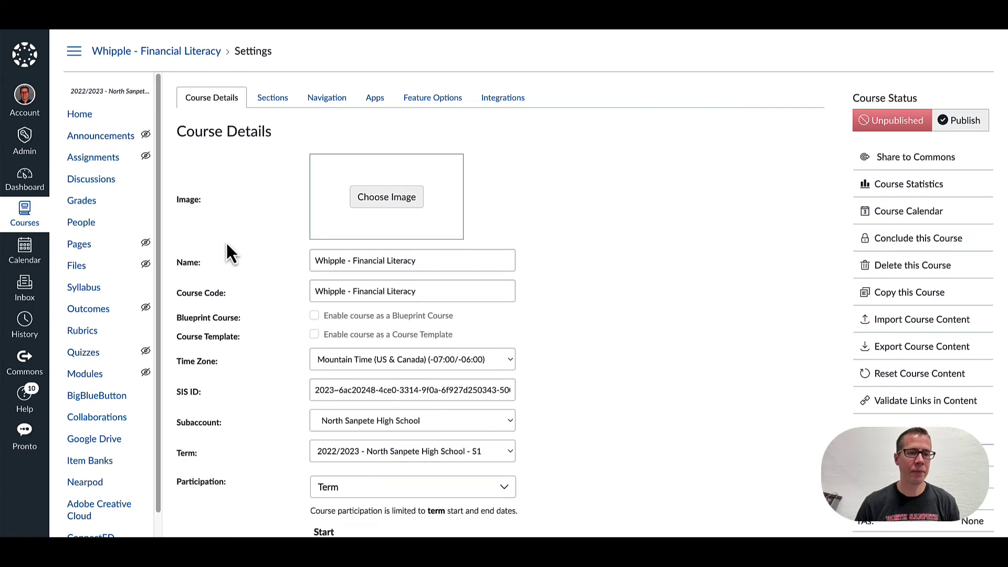
left_click(278, 109)
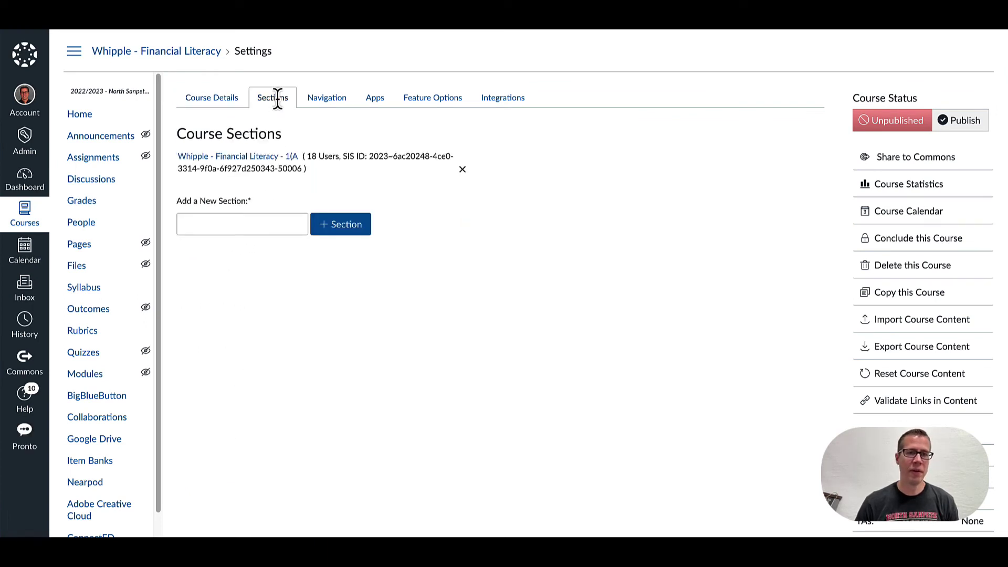
left_click(251, 159)
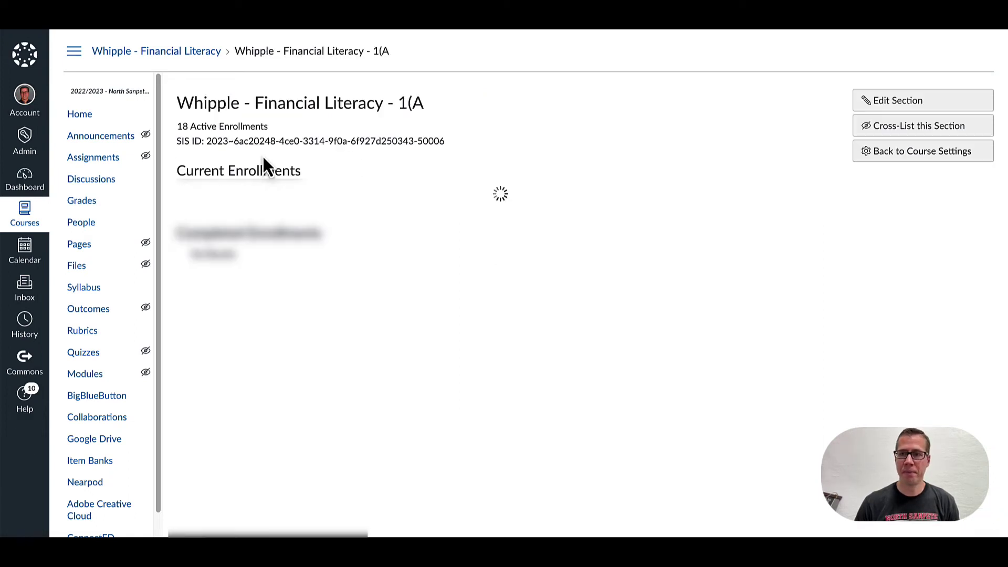
Cross-list Financial Literacy section 1(A into the Financial Literacy course with ID 10447
left_click(913, 132)
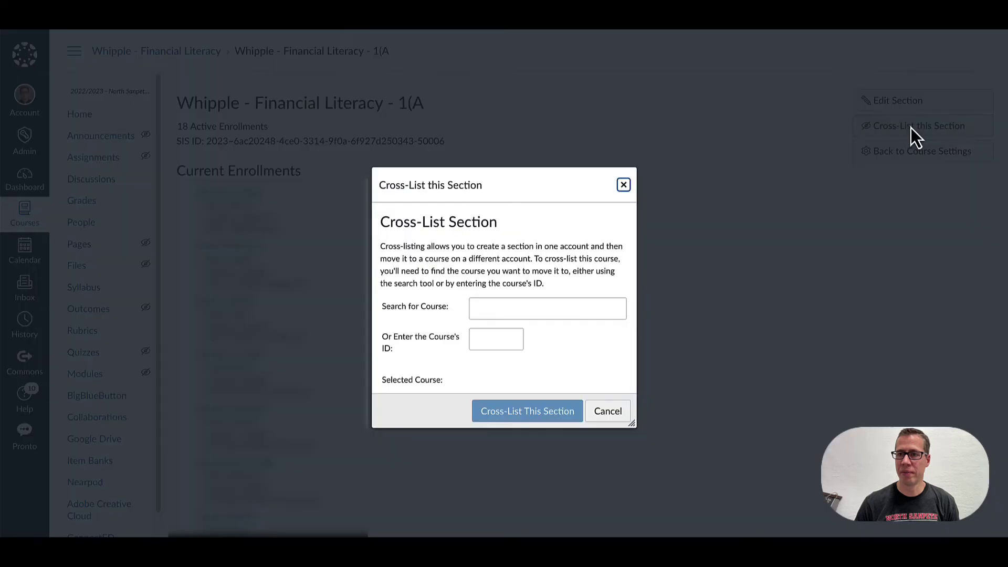
left_click(485, 342)
type("10447")
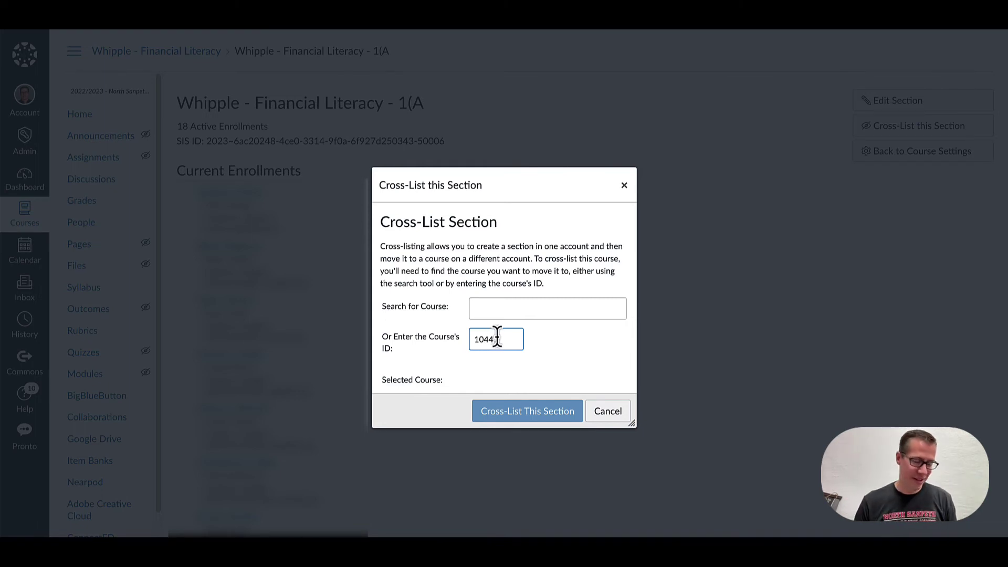
left_click(558, 341)
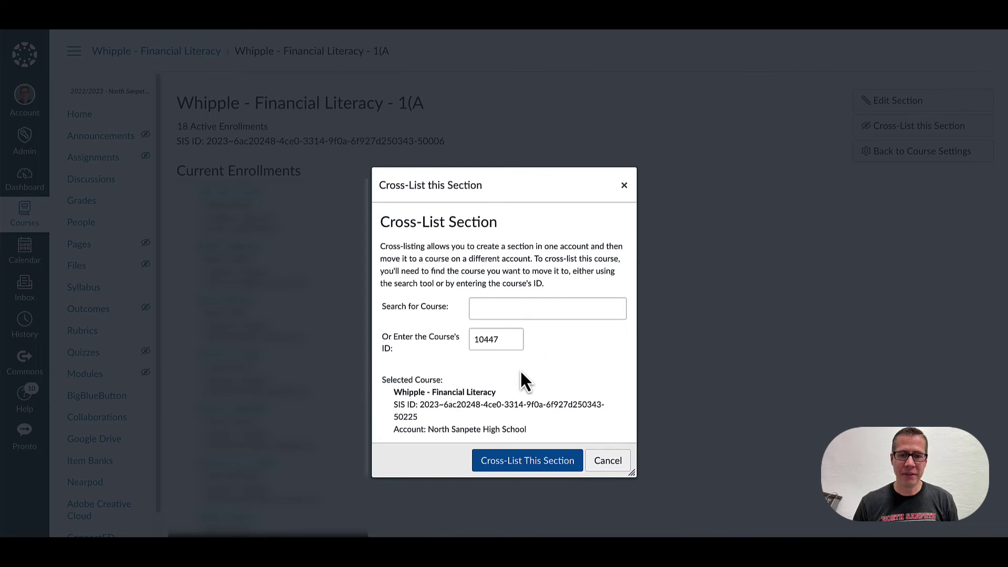
left_click(528, 467)
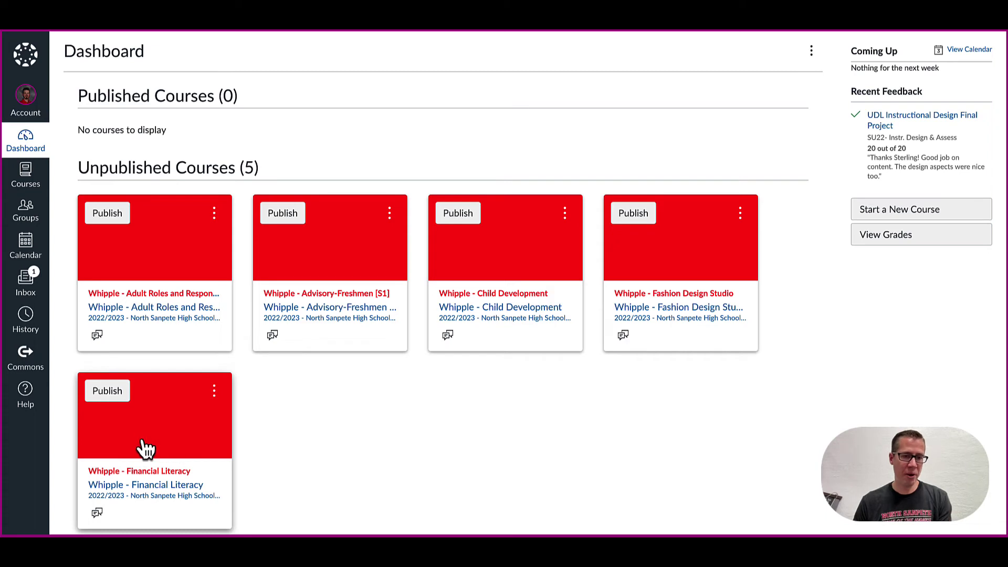
Review the sections of the remaining Financial Literacy course in its settings, and reopen that course from the dashboard
left_click(160, 444)
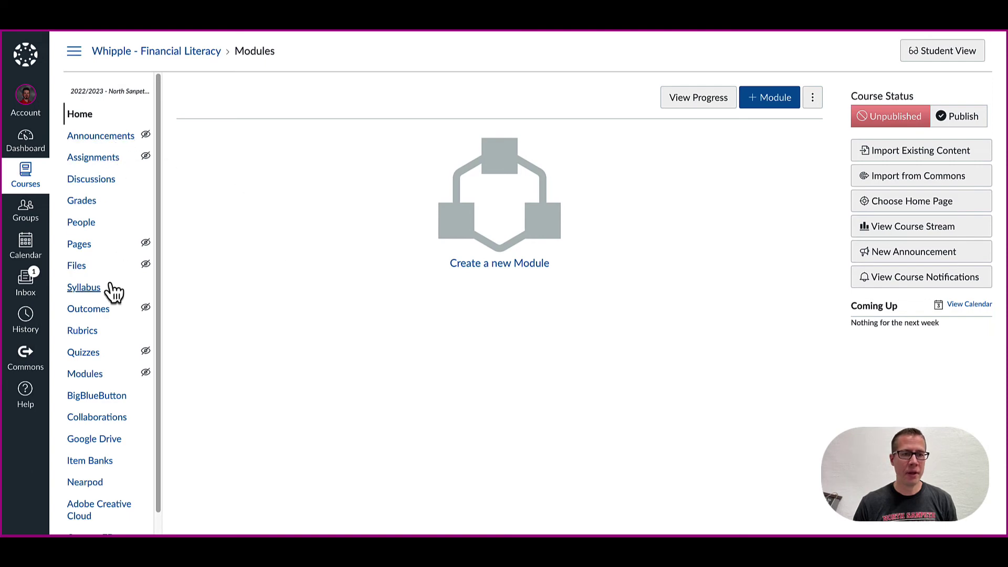
scroll(118, 372, "down", 2)
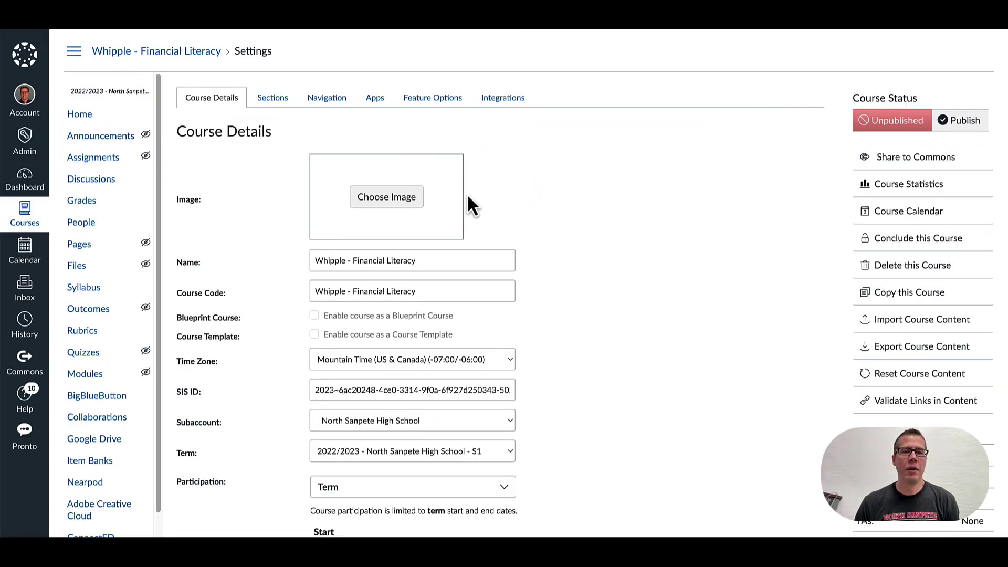
left_click(272, 100)
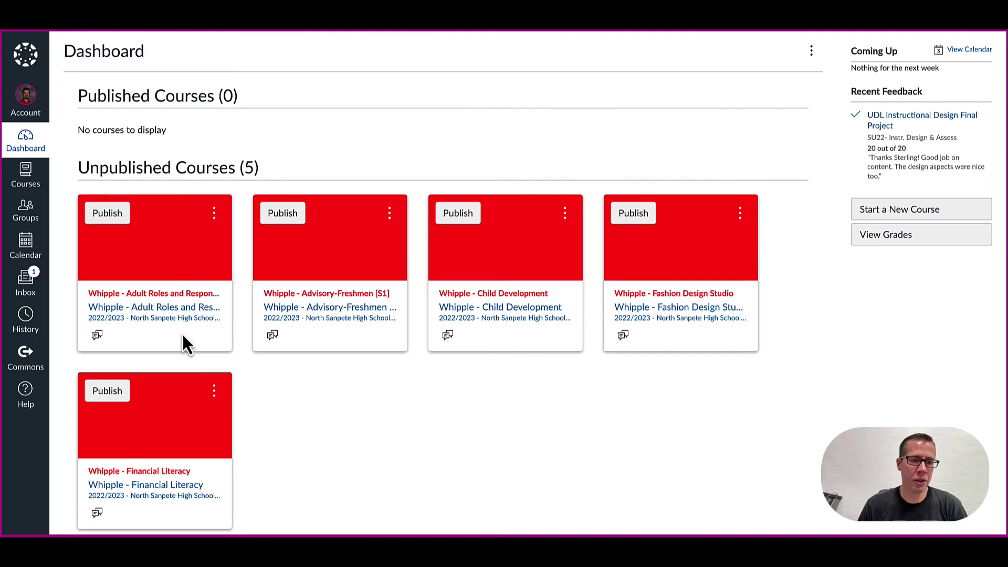
left_click(174, 484)
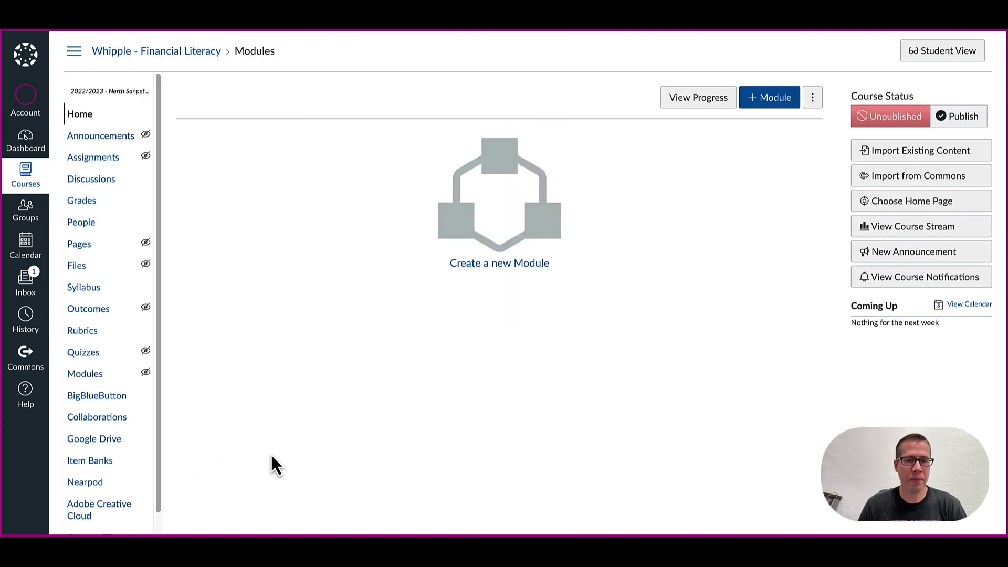
Open Sync SIS Categories for the Financial Literacy course's assignments, expand the Assignments group, and check the category options for section 1(A
left_click(95, 158)
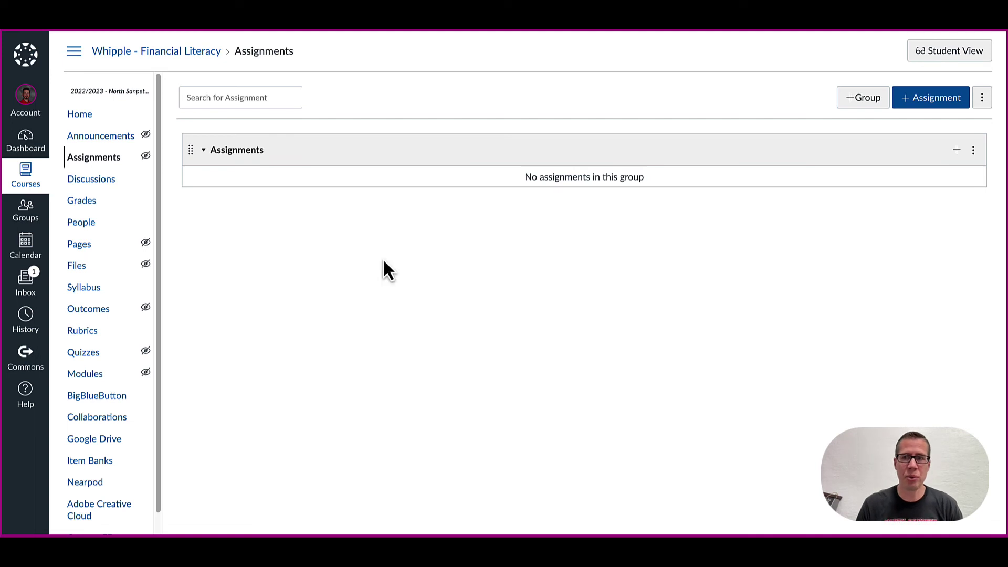
left_click(981, 98)
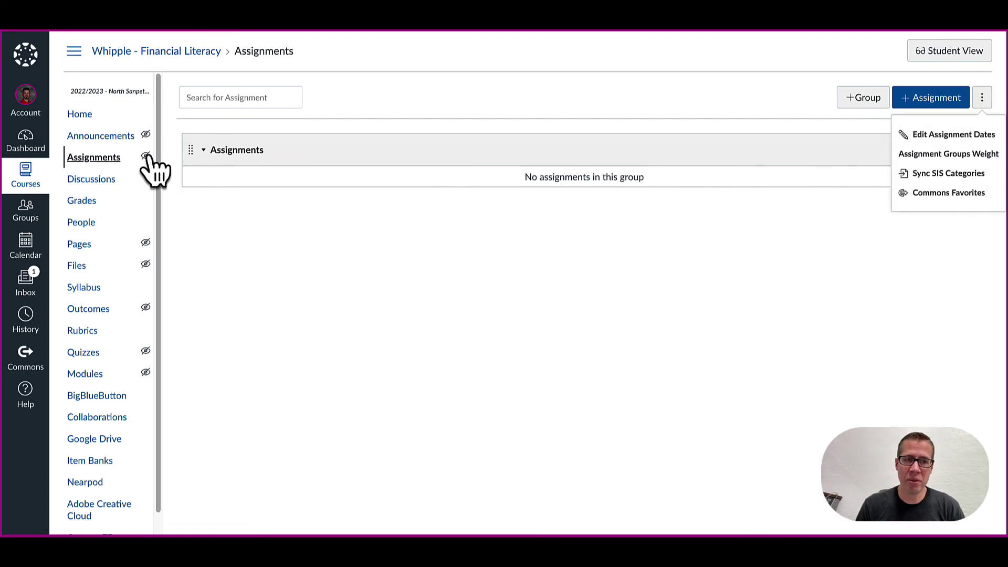
left_click(944, 179)
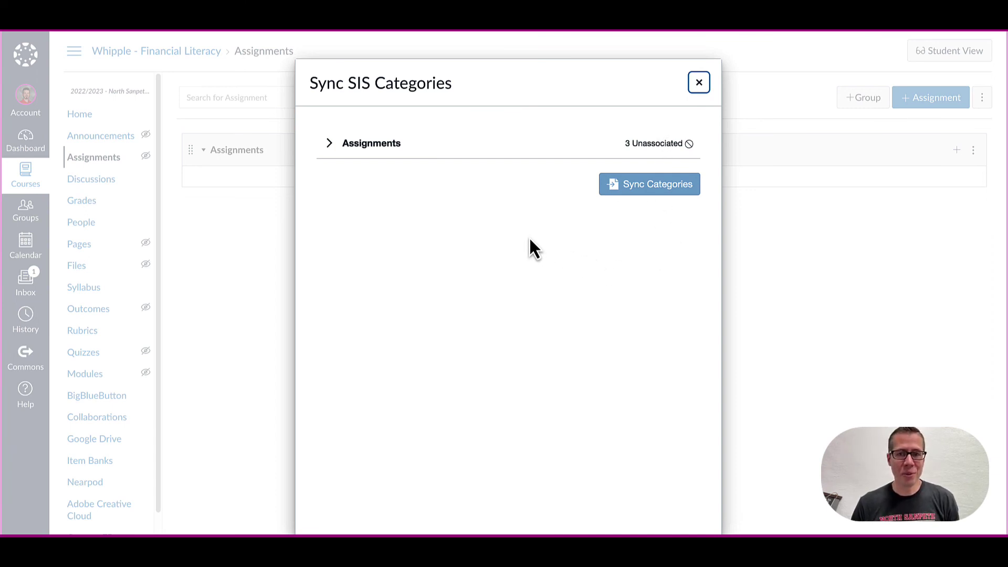
left_click(330, 145)
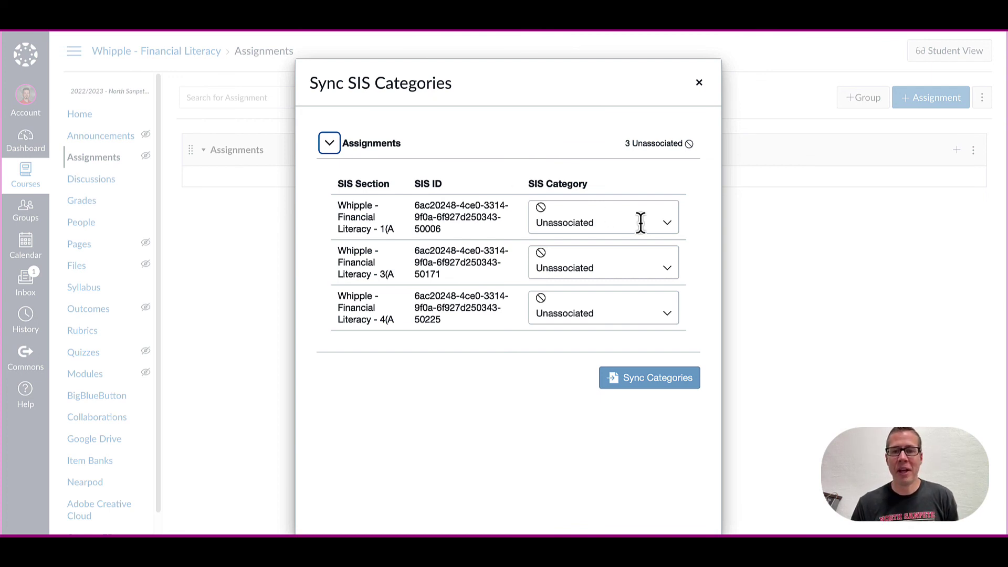
left_click(667, 221)
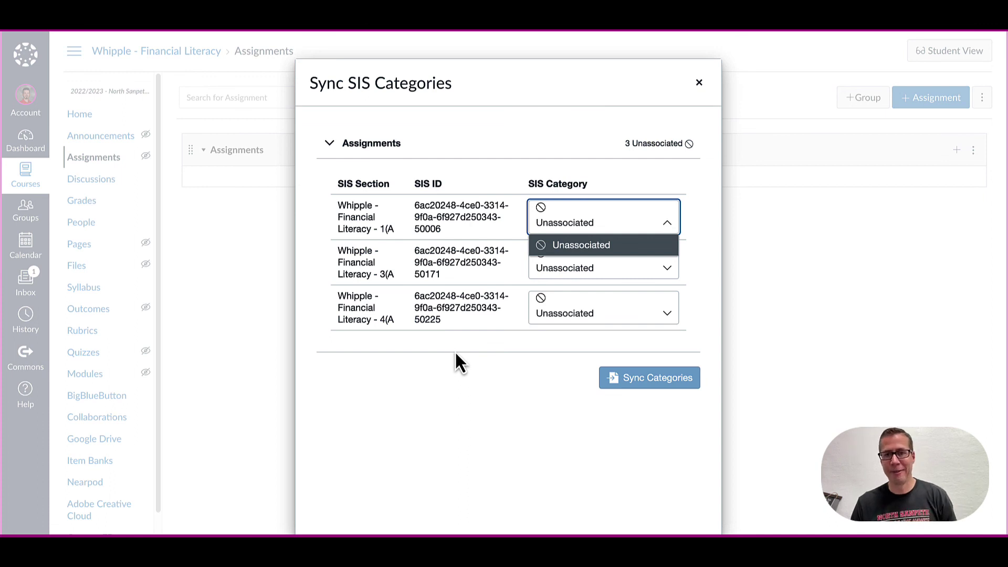
left_click(491, 384)
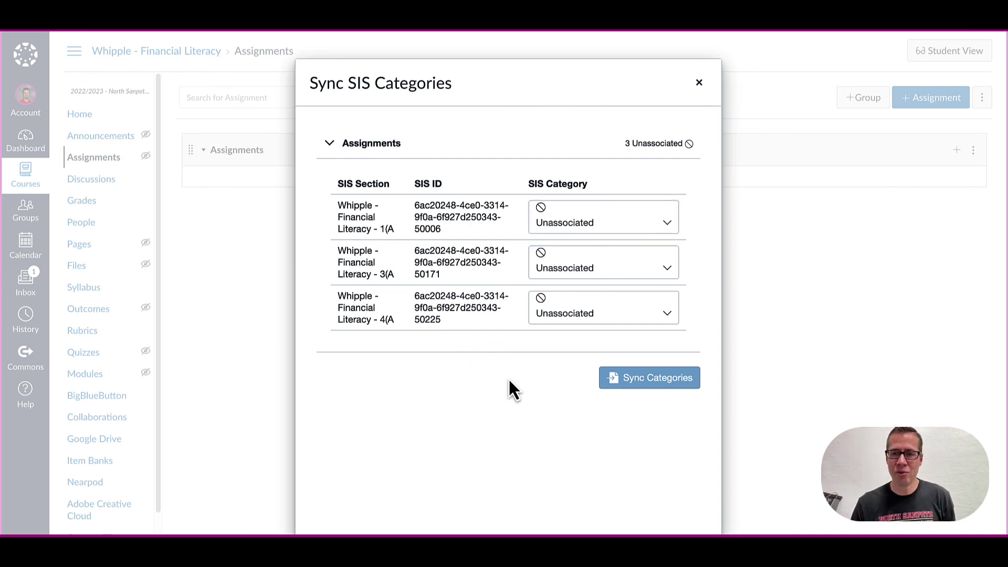